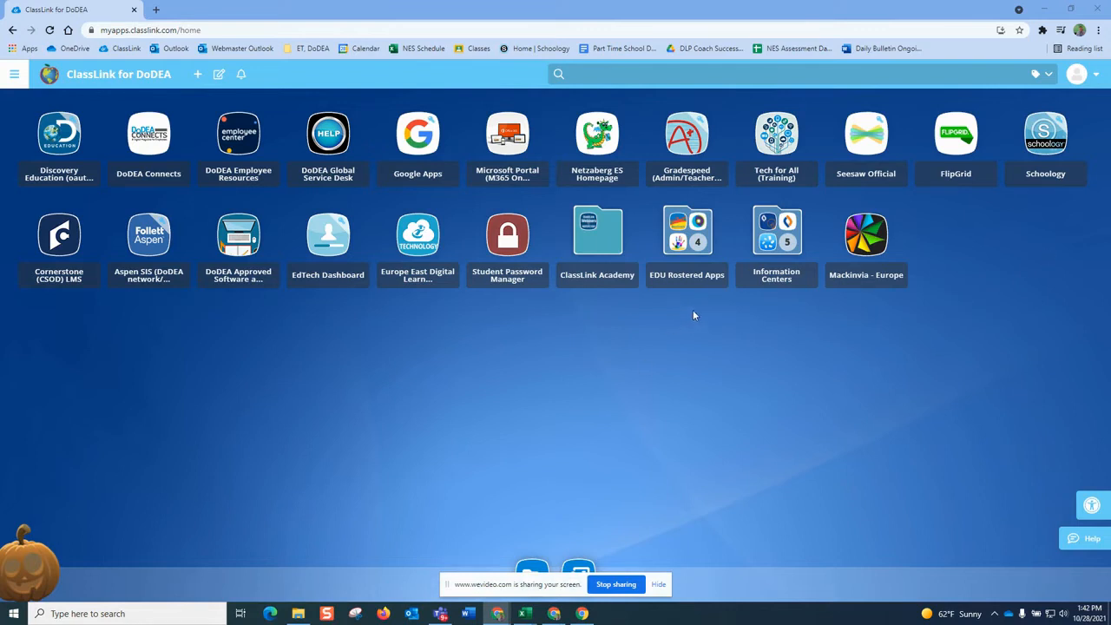
Launch Adobe Spark from the EDU Rostered Apps folder and look over the home page's recent projects.
{"action": "left_click", "coordinate": [679, 231]}
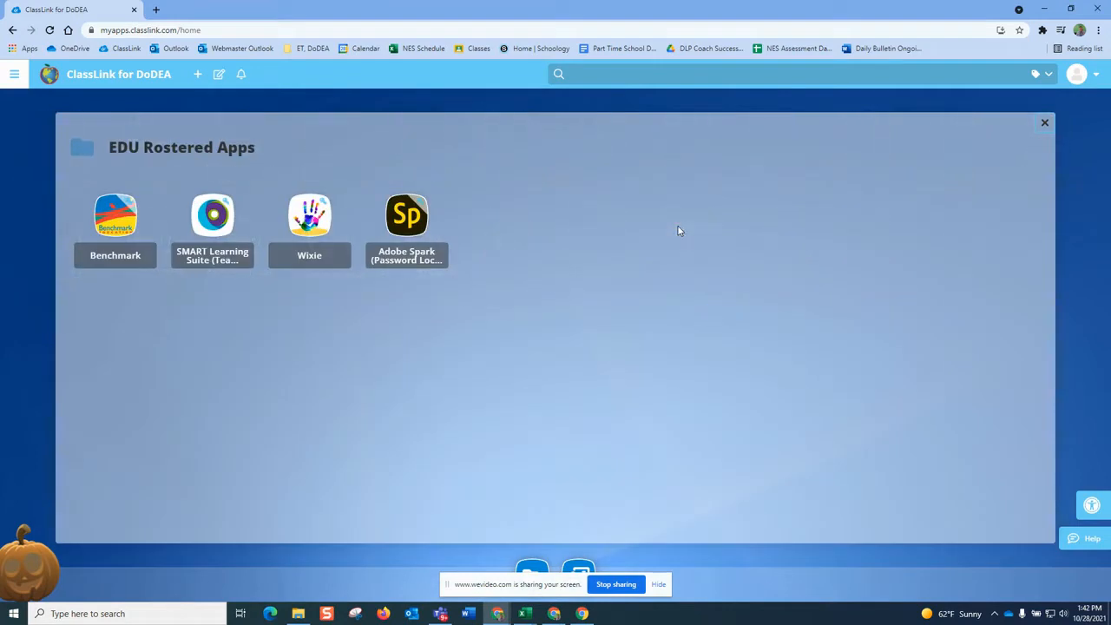
{"action": "left_click", "coordinate": [414, 220]}
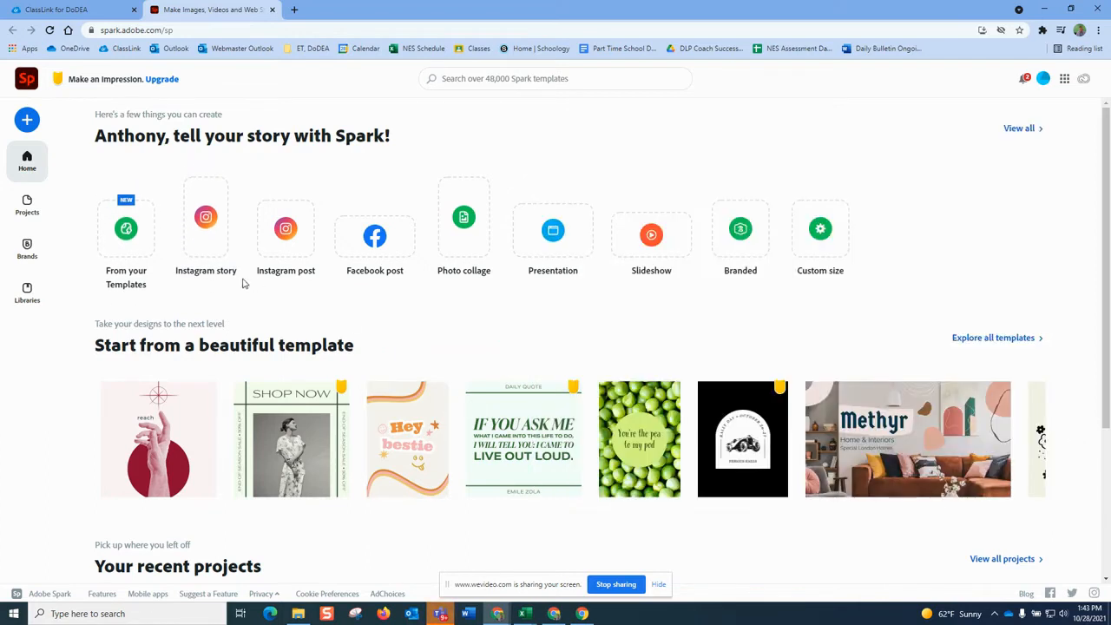
{"action": "scroll", "coordinate": [243, 285], "scroll_direction": "down", "scroll_amount": 5}
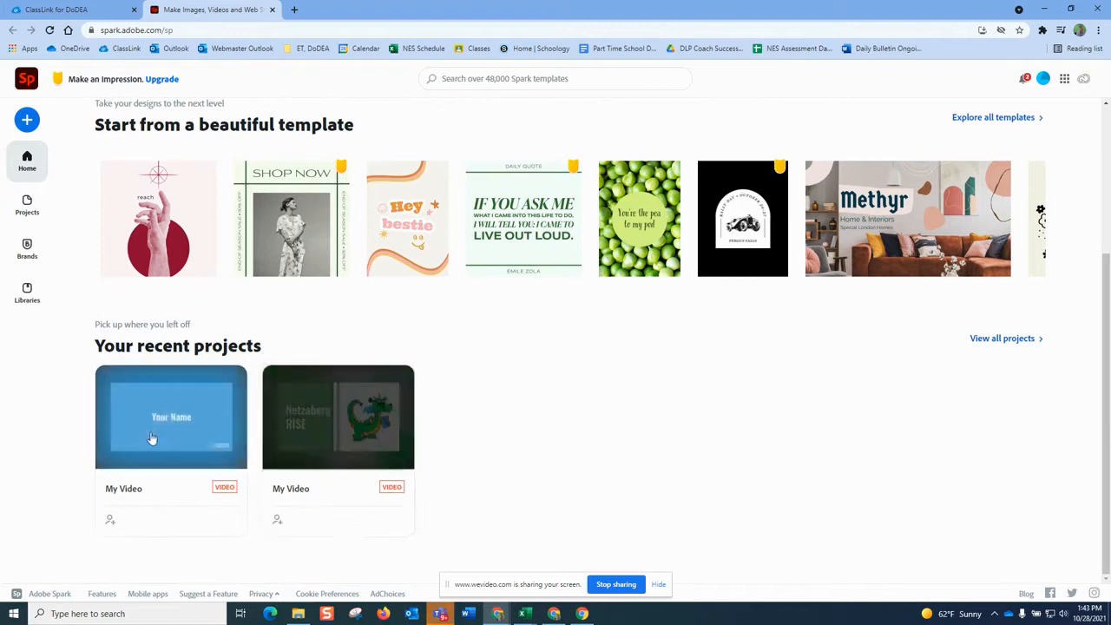
{"action": "scroll", "coordinate": [217, 417], "scroll_direction": "up", "scroll_amount": 3}
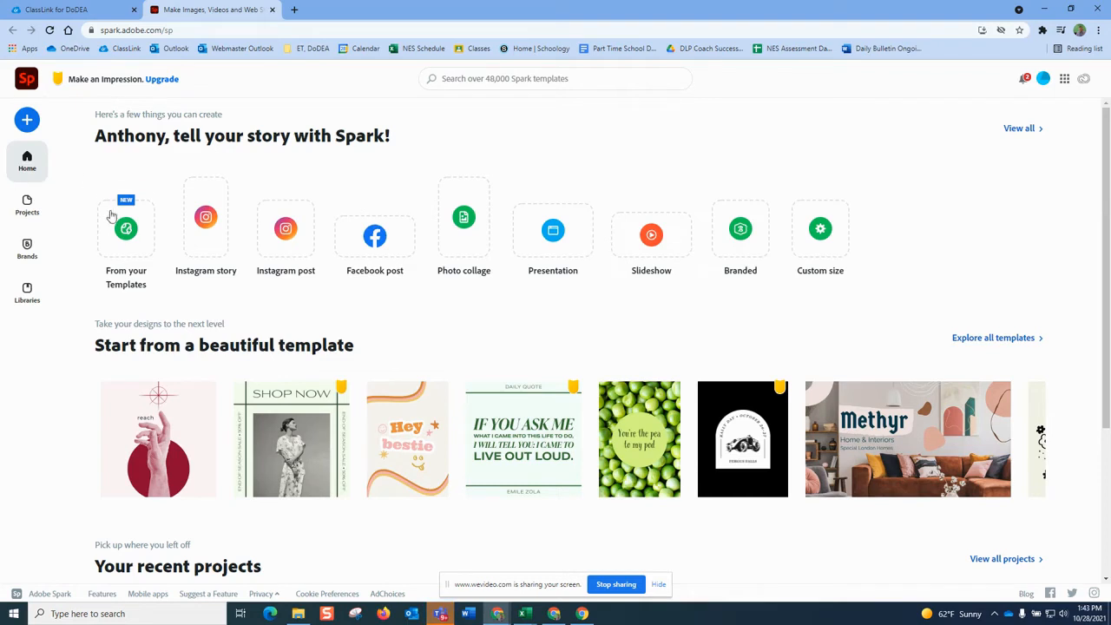
Create a new video project from scratch, skipping the story title and the templates.
{"action": "left_click", "coordinate": [31, 124]}
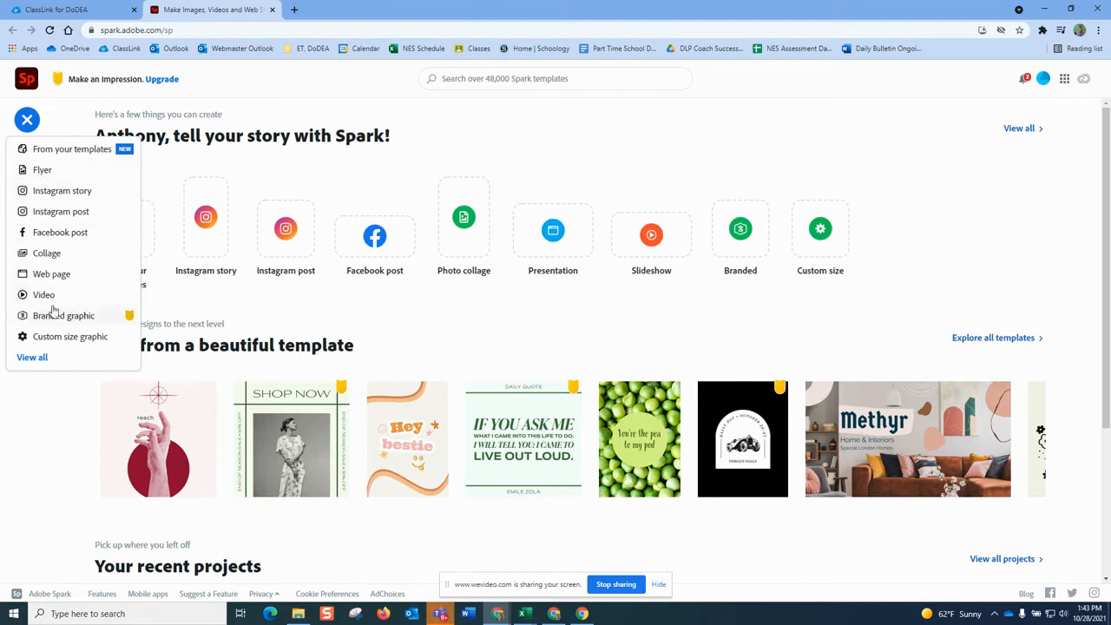
{"action": "left_click", "coordinate": [542, 129]}
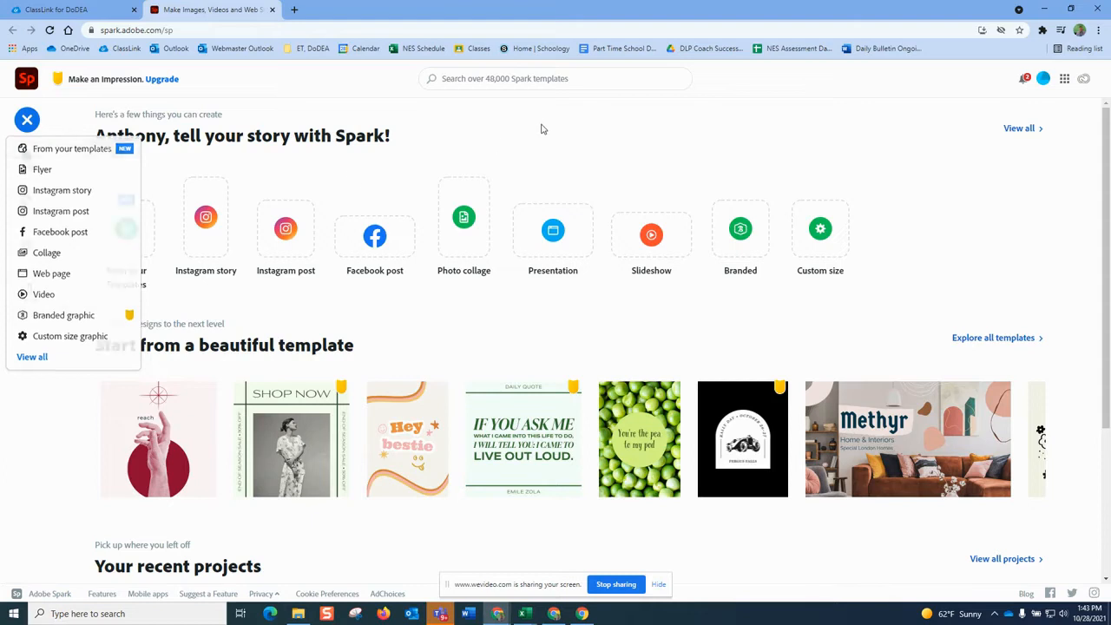
{"action": "left_click", "coordinate": [27, 121]}
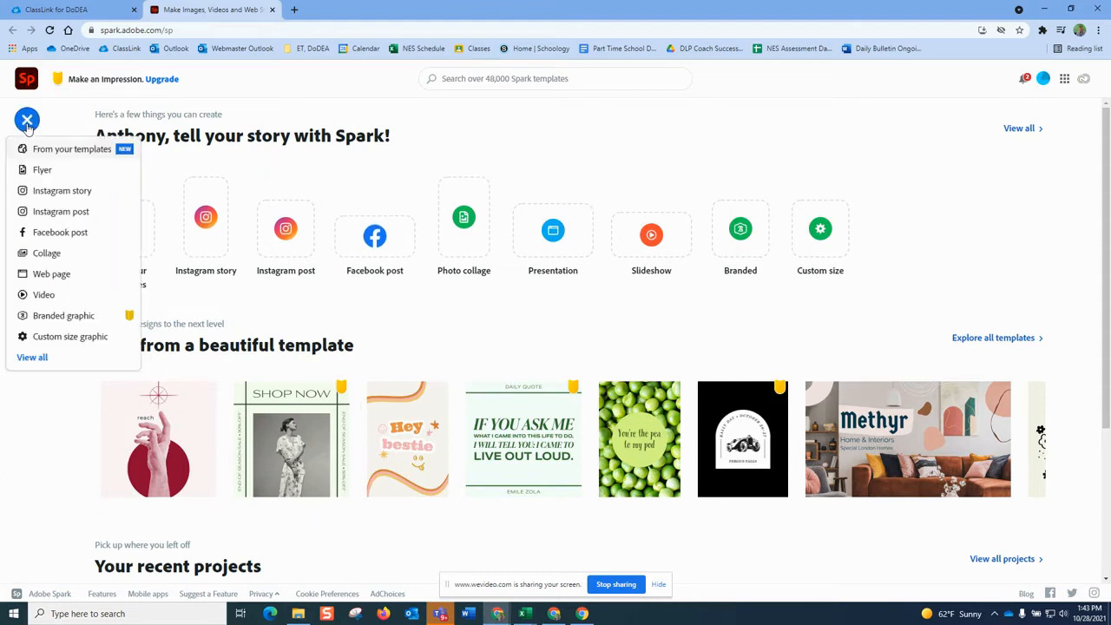
{"action": "left_click", "coordinate": [48, 293]}
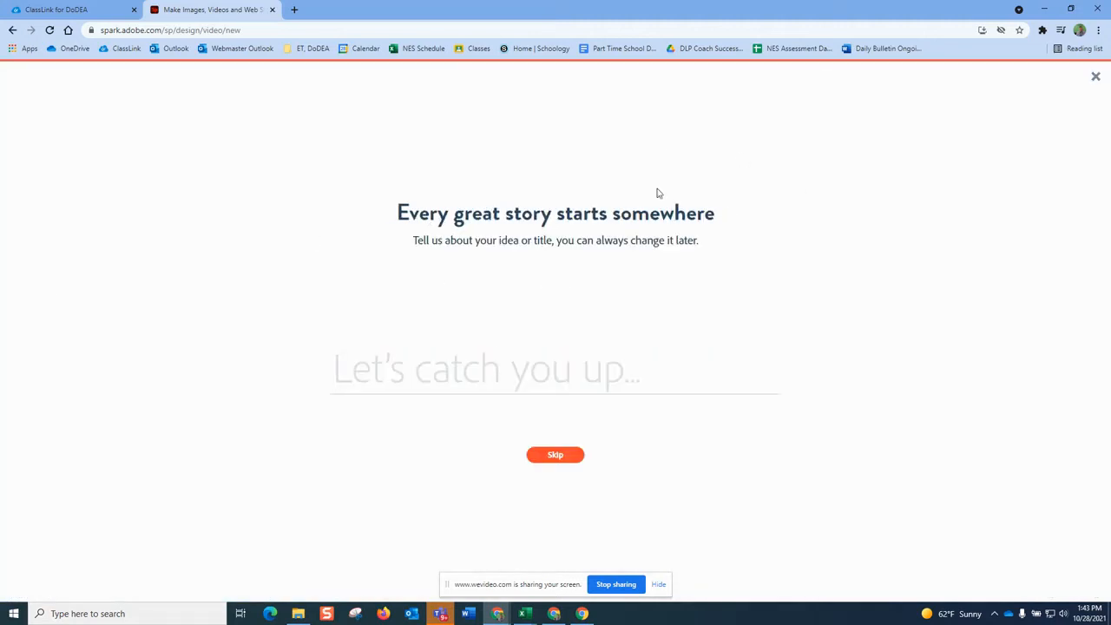
{"action": "left_click", "coordinate": [554, 456]}
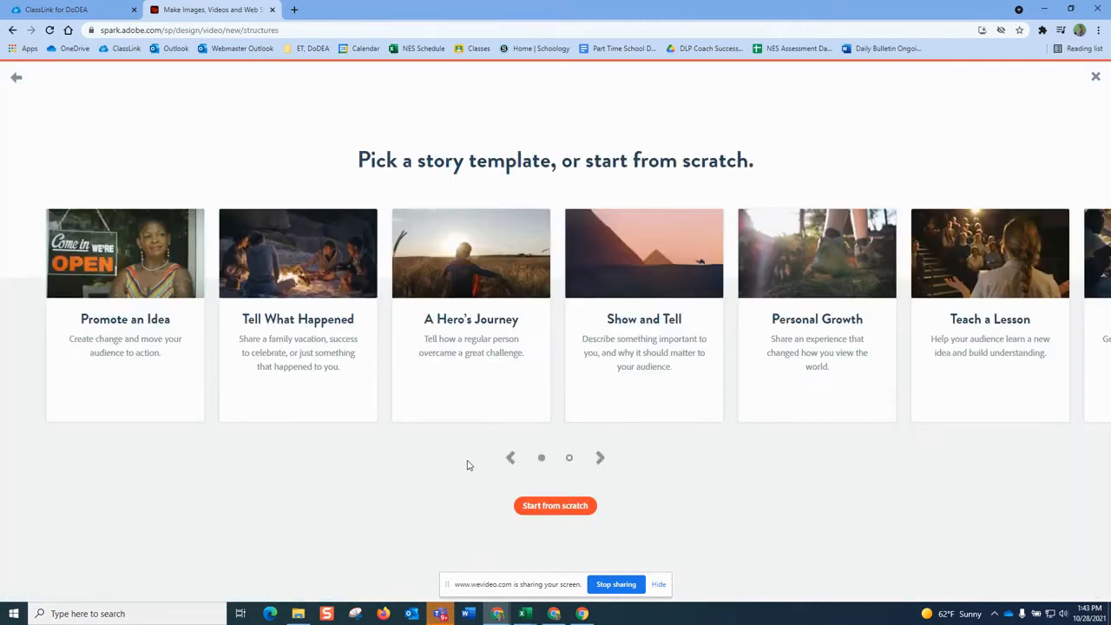
{"action": "left_click", "coordinate": [550, 507]}
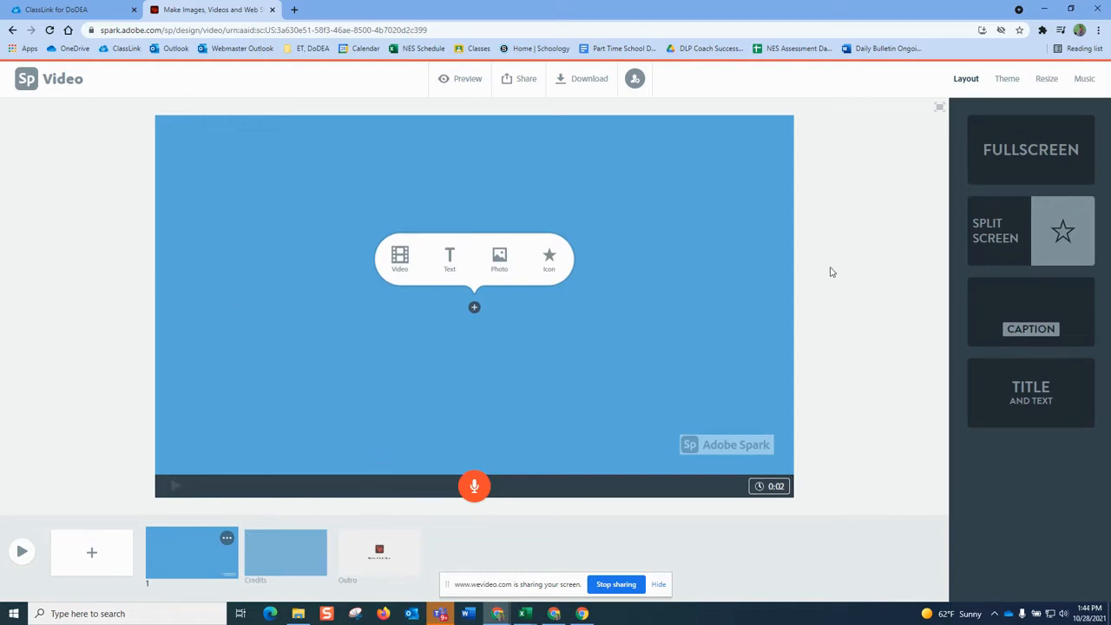
Try the split screen, caption, and title and text layouts on the first slide, settling on the fullscreen layout.
{"action": "left_click", "coordinate": [1034, 237]}
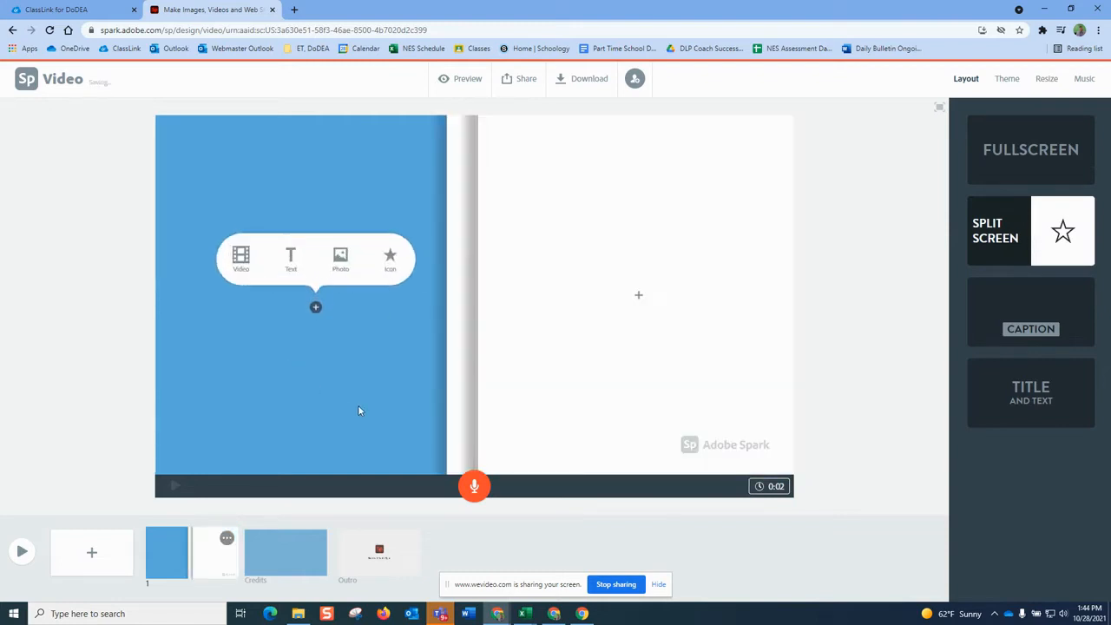
{"action": "left_click", "coordinate": [1035, 321]}
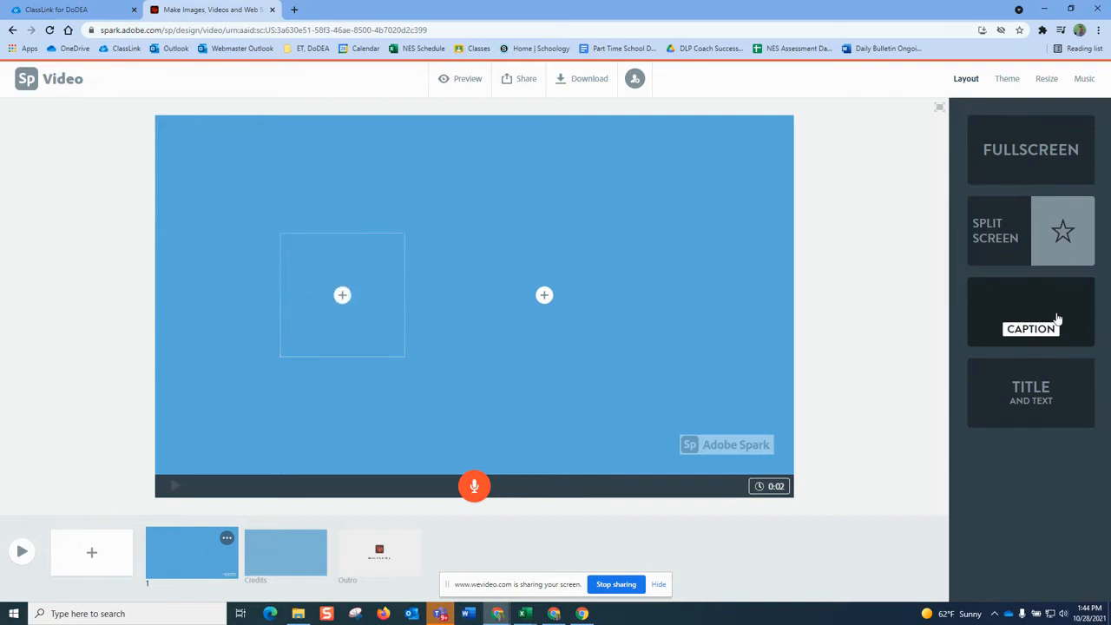
{"action": "left_click", "coordinate": [1049, 401]}
{"action": "left_click", "coordinate": [1004, 139]}
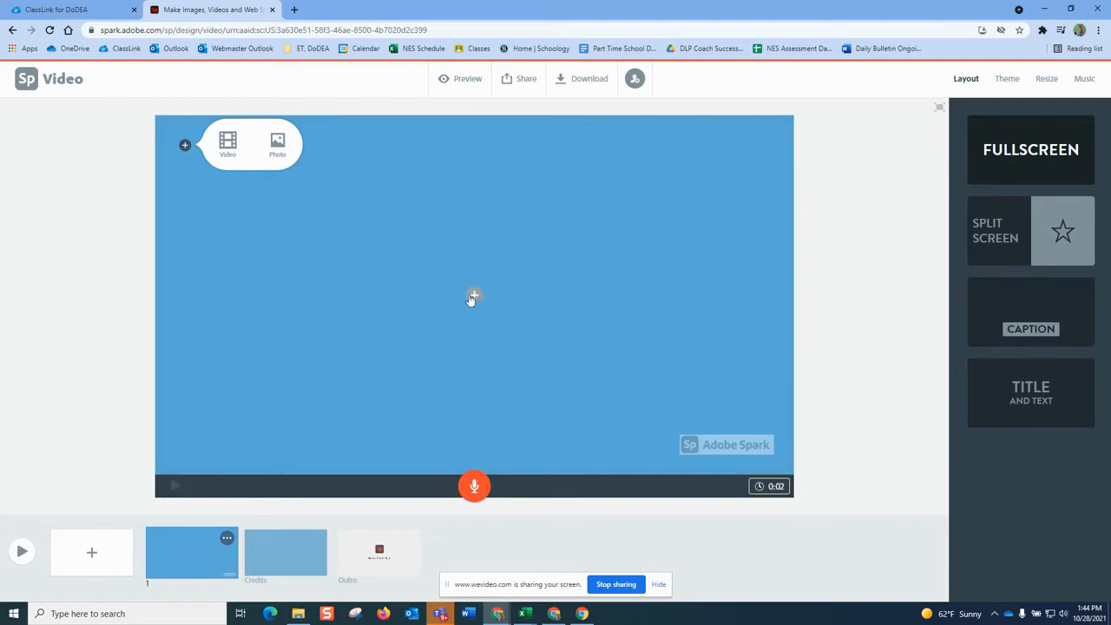
Find an icon for "Hello" and place the smiling figure with one raised arm at the first slide's center.
{"action": "left_click", "coordinate": [474, 299]}
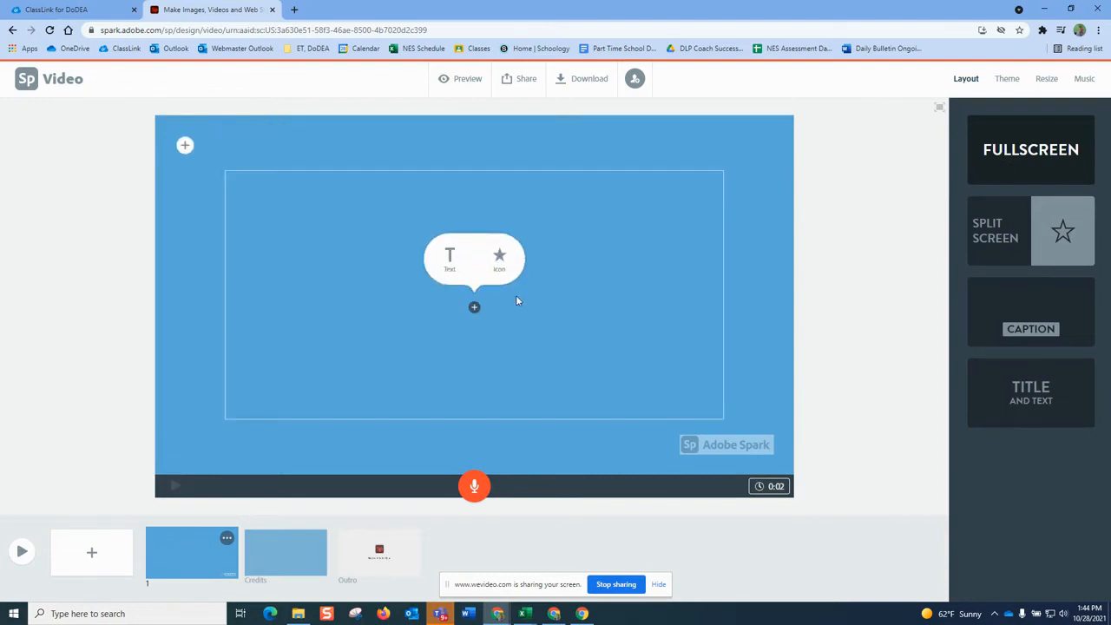
{"action": "left_click", "coordinate": [498, 258]}
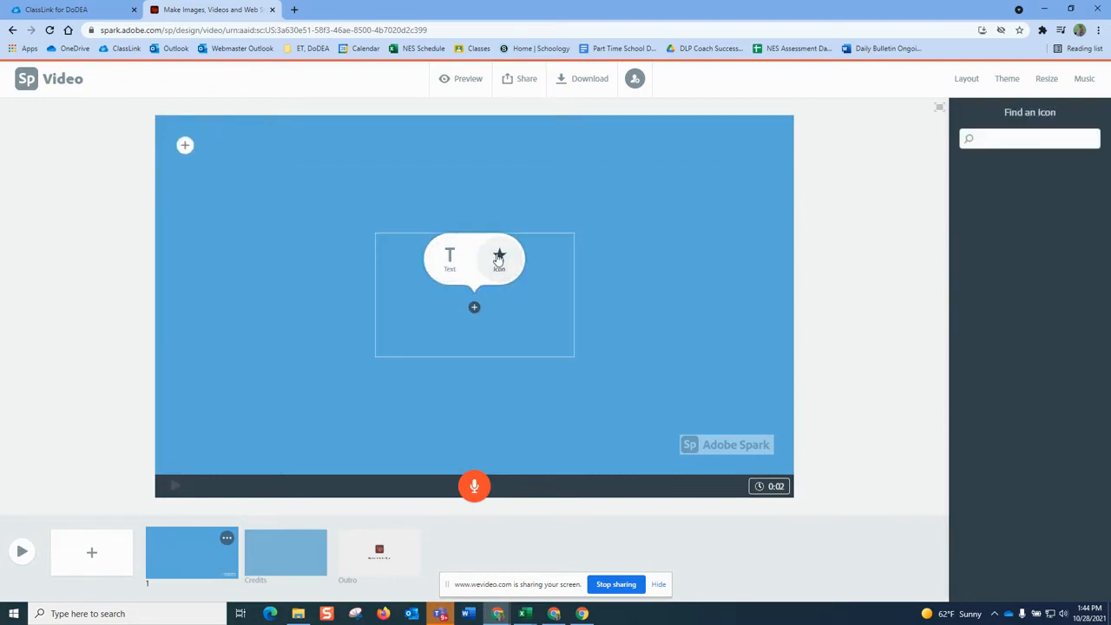
{"action": "type", "text": "Hello"}
{"action": "key", "text": "Return"}
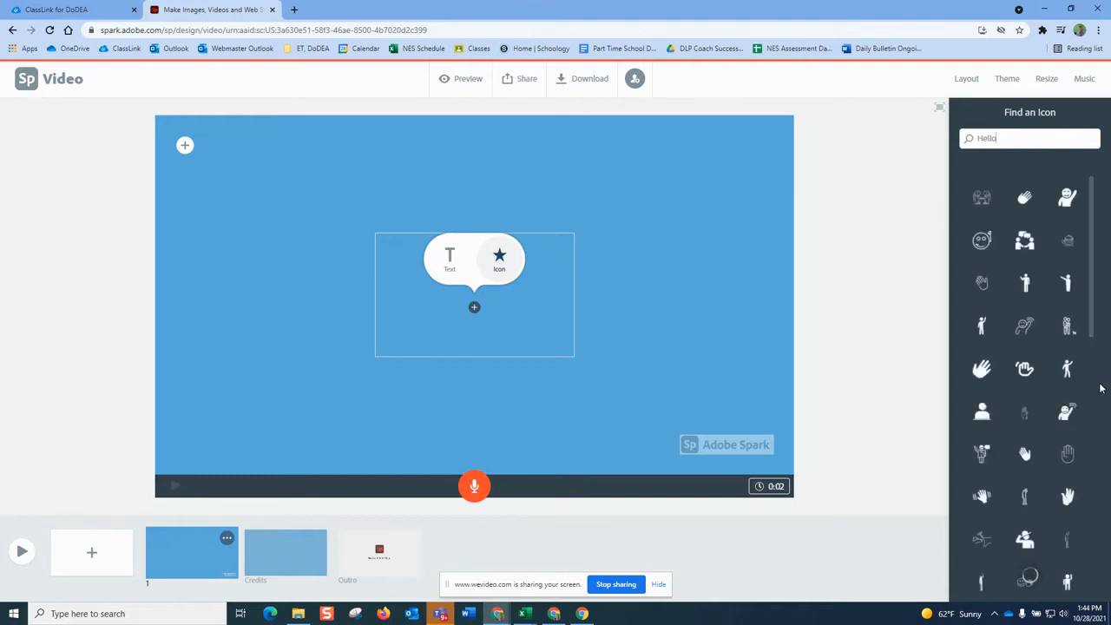
{"action": "left_click", "coordinate": [1068, 201]}
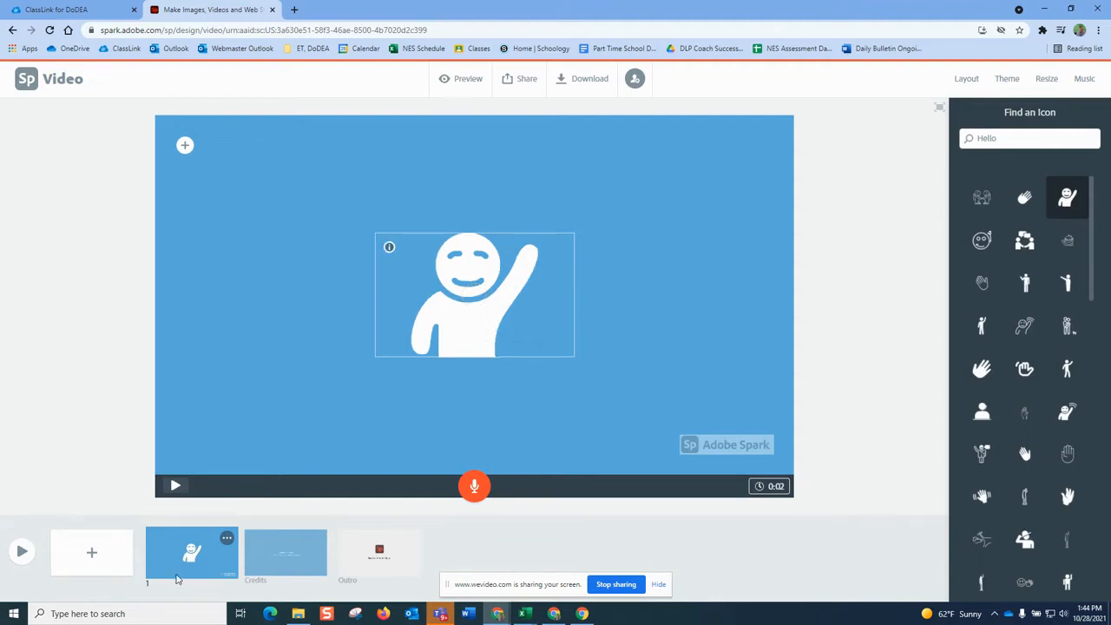
Add a second slide after the waving-figure slide.
{"action": "left_click", "coordinate": [93, 555]}
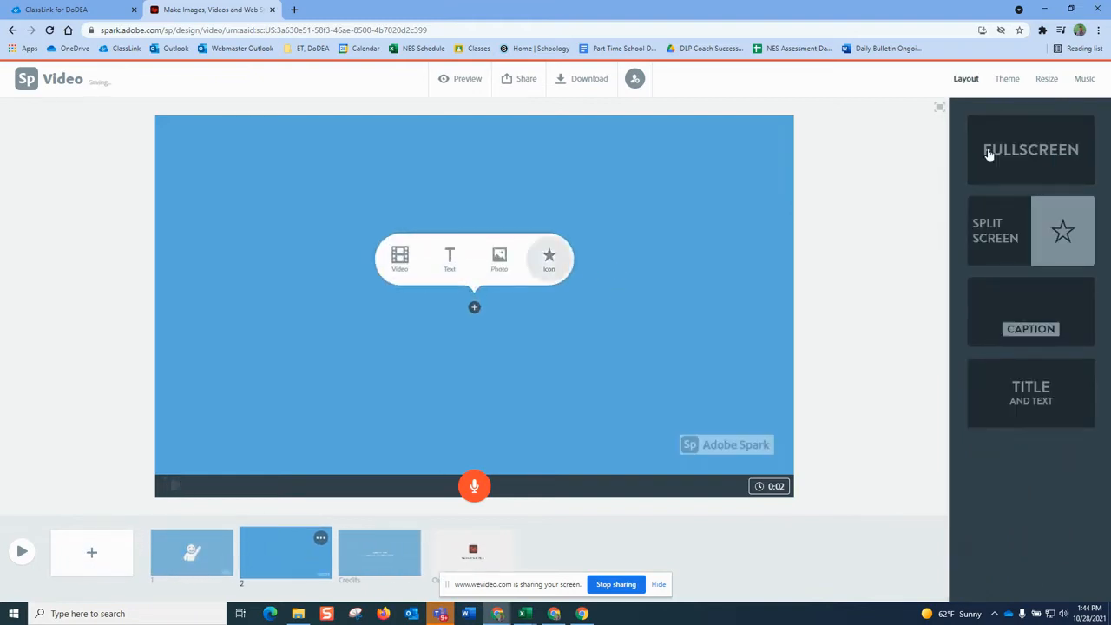
{"action": "left_click", "coordinate": [499, 258]}
{"action": "type", "text": "Hello"}
{"action": "key", "text": "Return"}
{"action": "double_click", "coordinate": [1005, 138]}
{"action": "type", "text": "technology"}
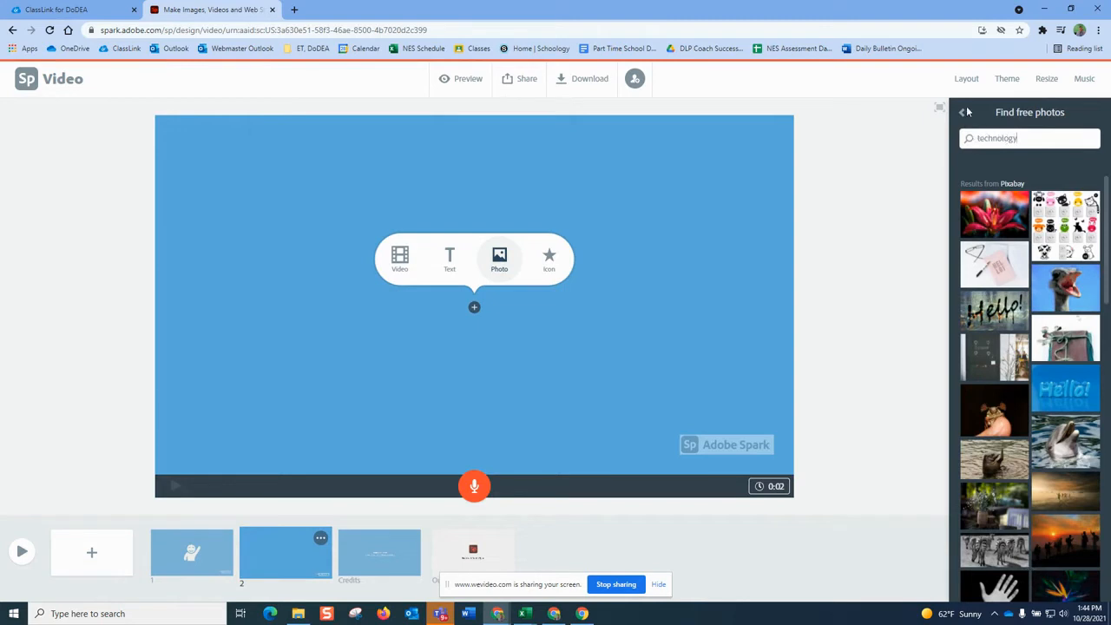
{"action": "left_click", "coordinate": [963, 113]}
{"action": "left_click", "coordinate": [872, 331]}
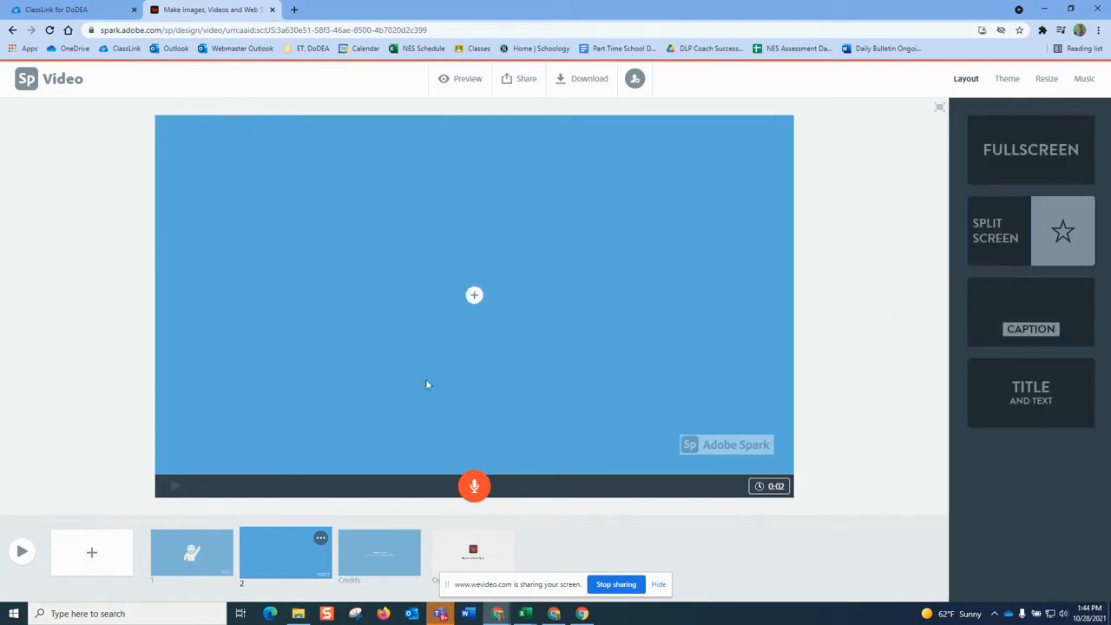
Search the free photos for "technology" and place the colorful glowing laptop photo on the second slide.
{"action": "left_click", "coordinate": [475, 298]}
{"action": "left_click", "coordinate": [499, 256]}
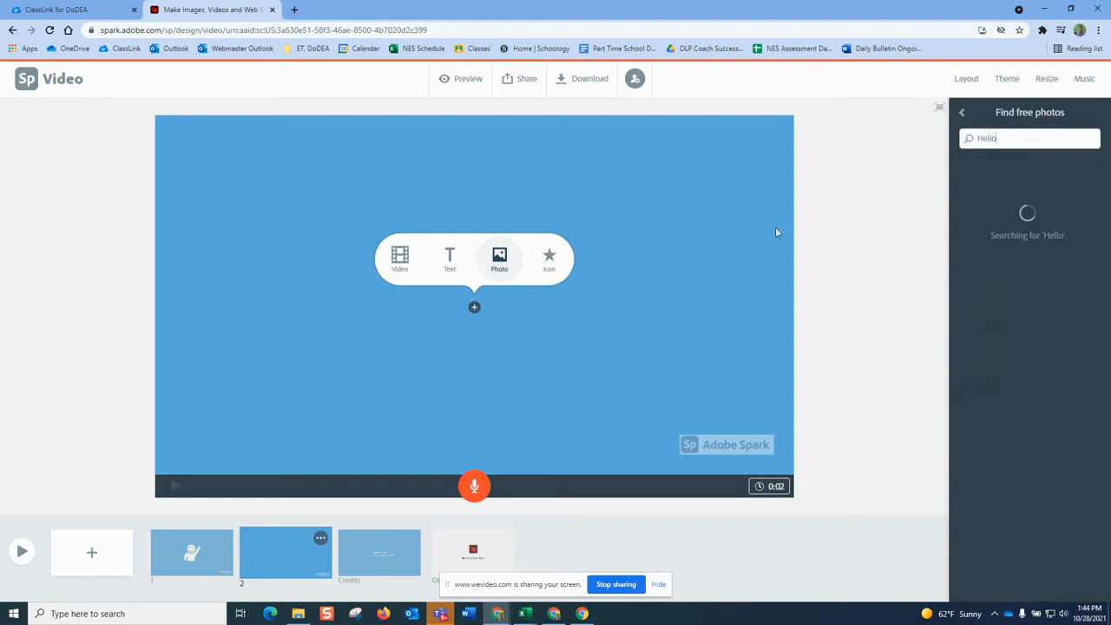
{"action": "left_click", "coordinate": [962, 112]}
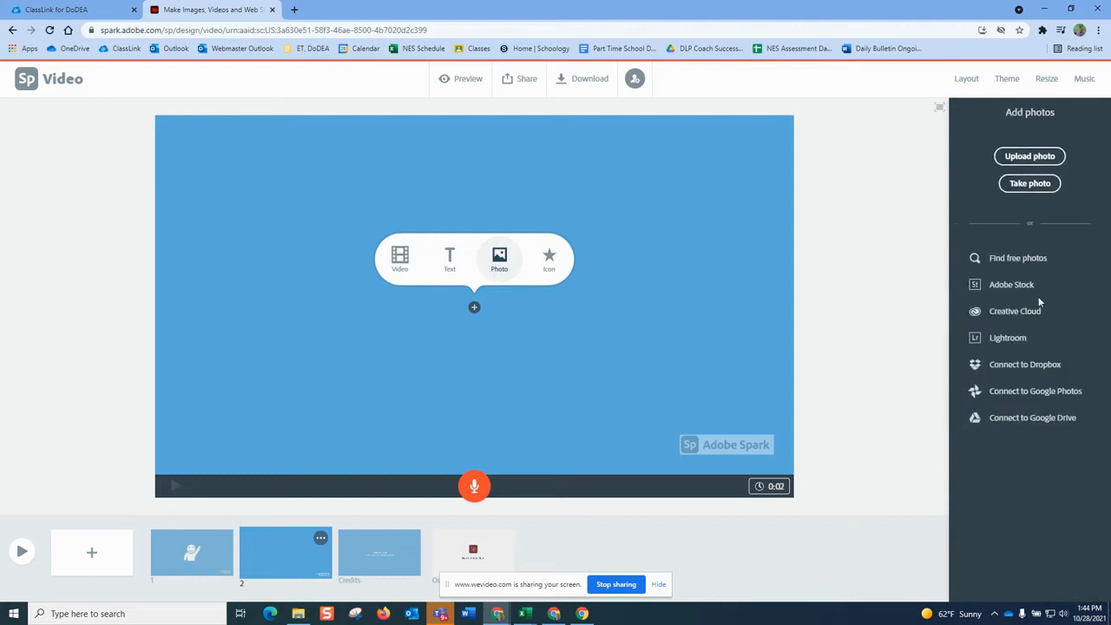
{"action": "left_click", "coordinate": [1003, 261]}
{"action": "double_click", "coordinate": [1001, 140]}
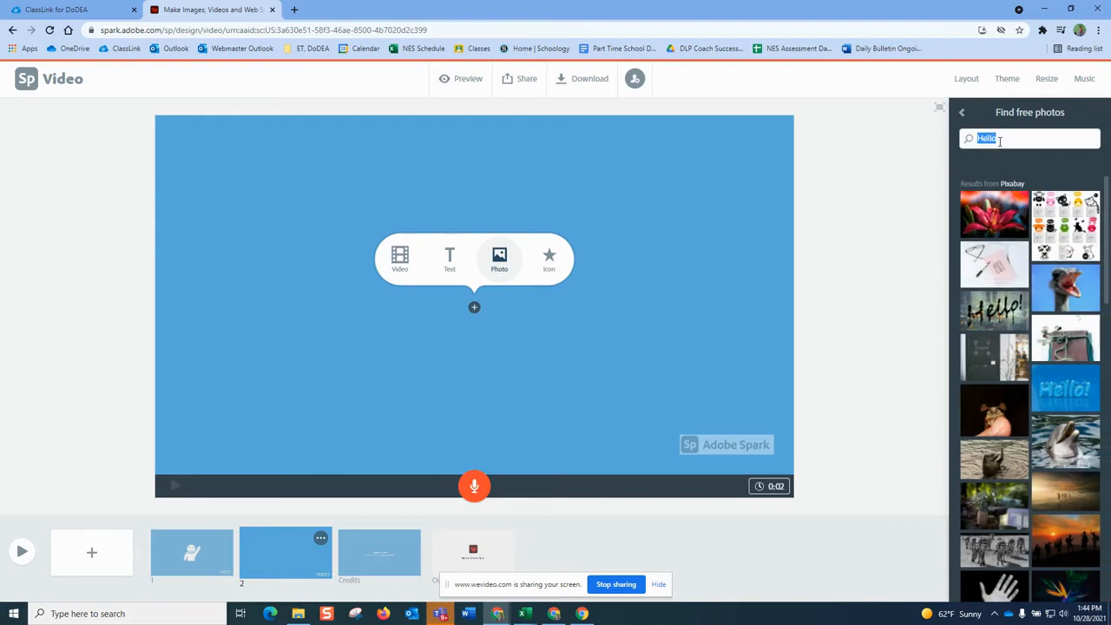
{"action": "type", "text": "te"}
{"action": "key", "text": "Return"}
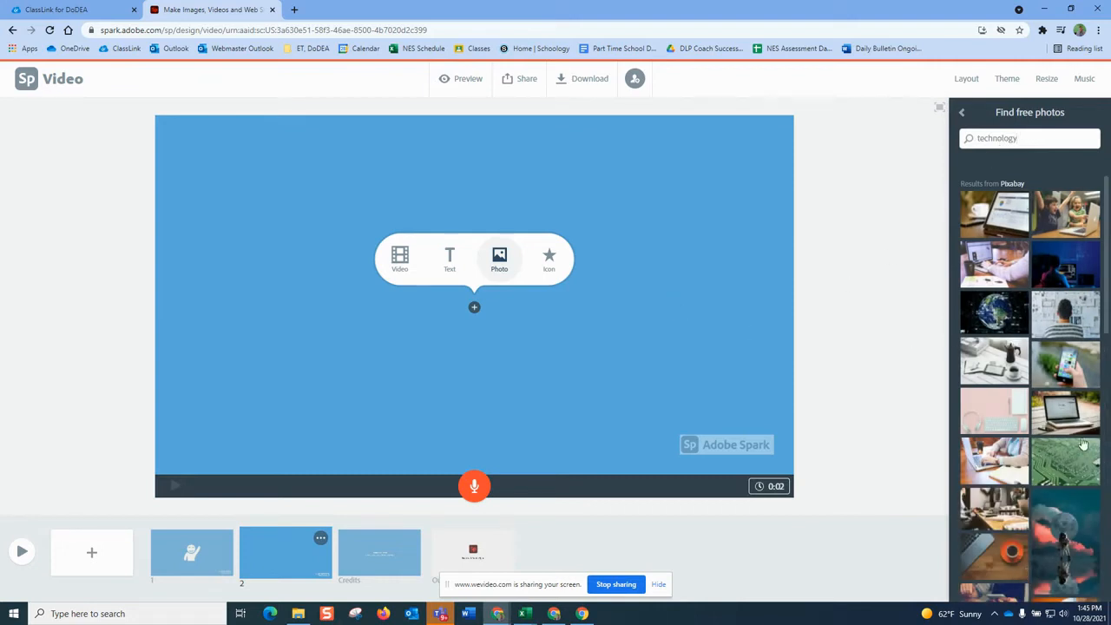
{"action": "scroll", "coordinate": [1077, 445], "scroll_direction": "down", "scroll_amount": 1}
{"action": "scroll", "coordinate": [1072, 560], "scroll_direction": "down", "scroll_amount": 1}
{"action": "scroll", "coordinate": [1070, 563], "scroll_direction": "down", "scroll_amount": 1}
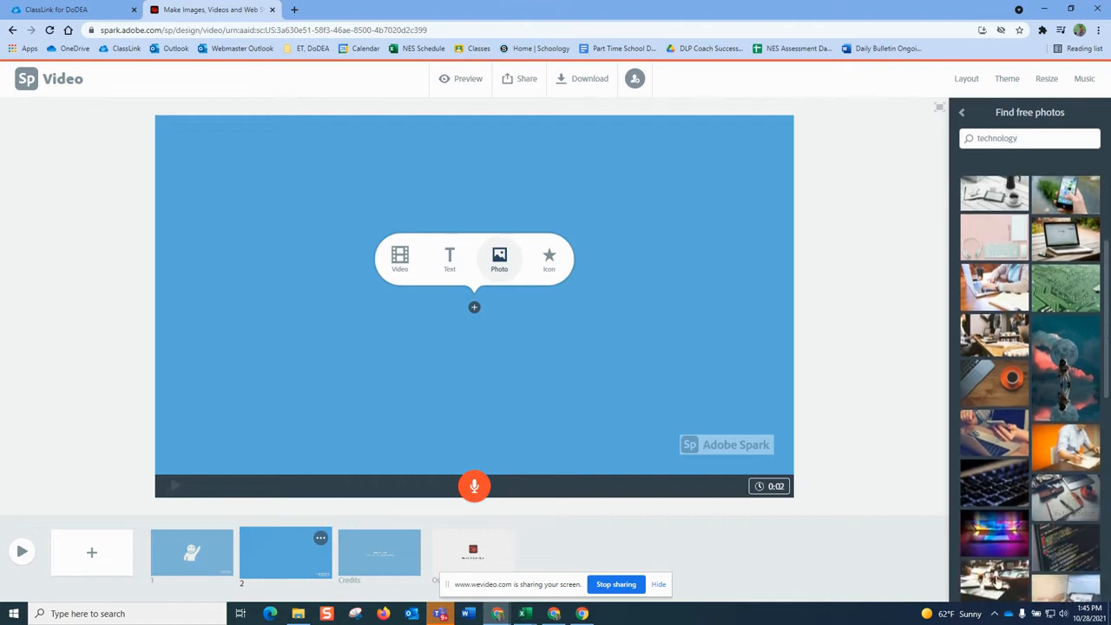
{"action": "left_click", "coordinate": [994, 537]}
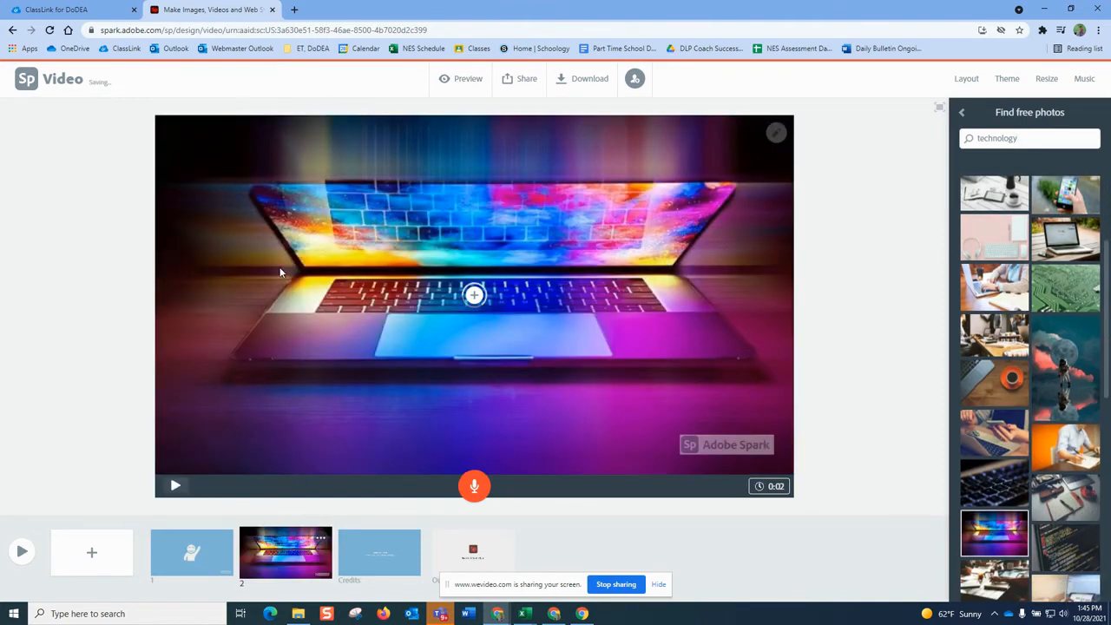
Add a third, blank slide after the laptop photo slide.
{"action": "left_click", "coordinate": [201, 553]}
{"action": "left_click", "coordinate": [287, 553]}
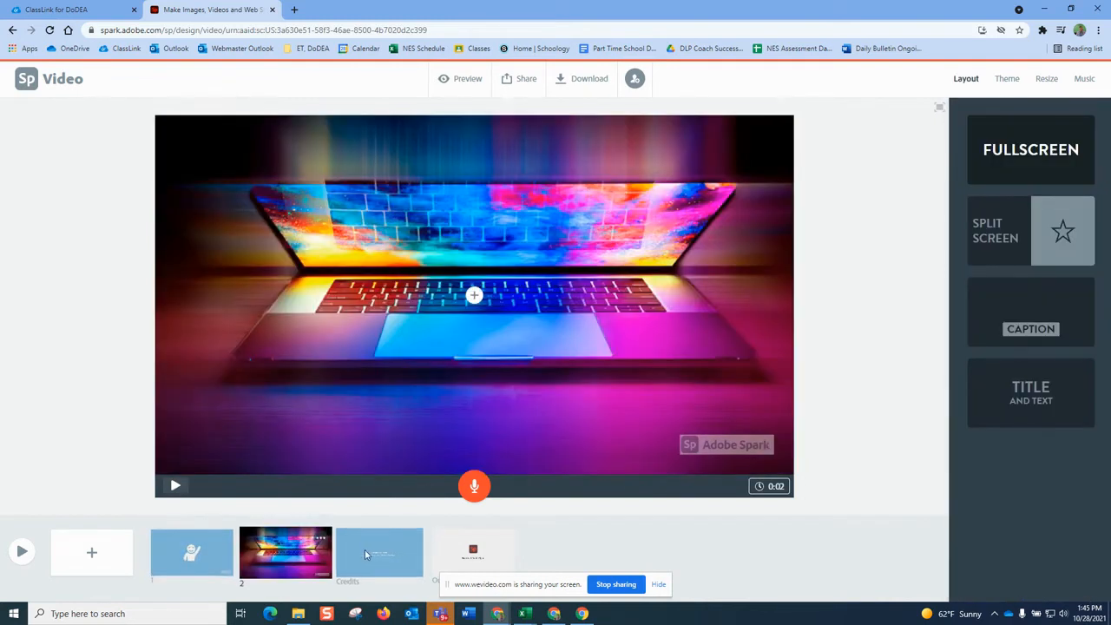
{"action": "left_click", "coordinate": [93, 552]}
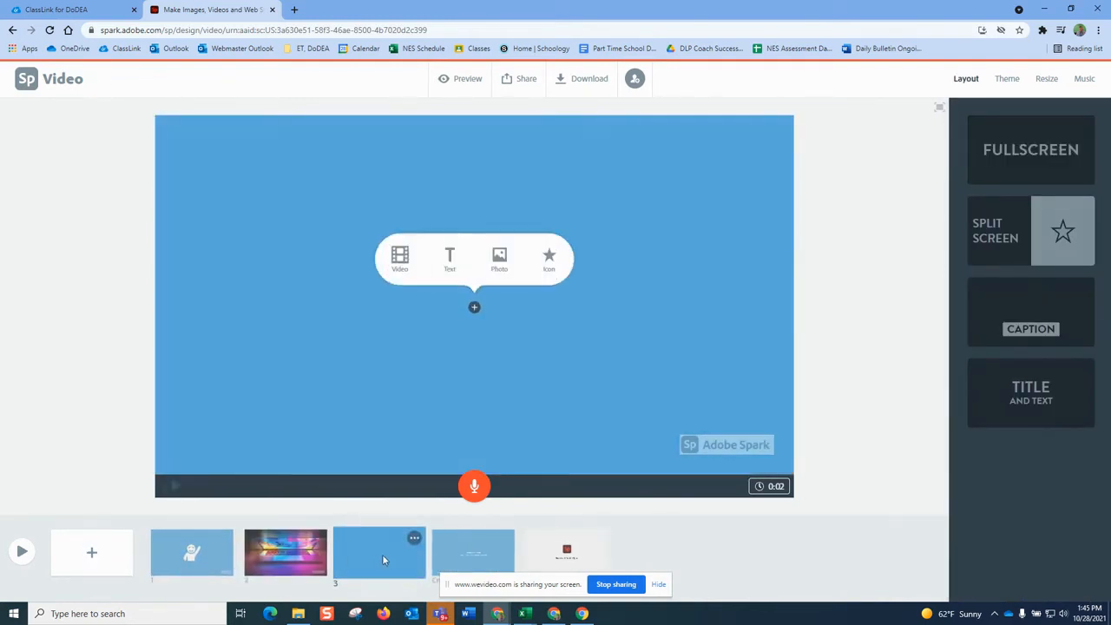
Step through the three slides in turn and return to the waving-figure slide.
{"action": "left_click", "coordinate": [192, 553]}
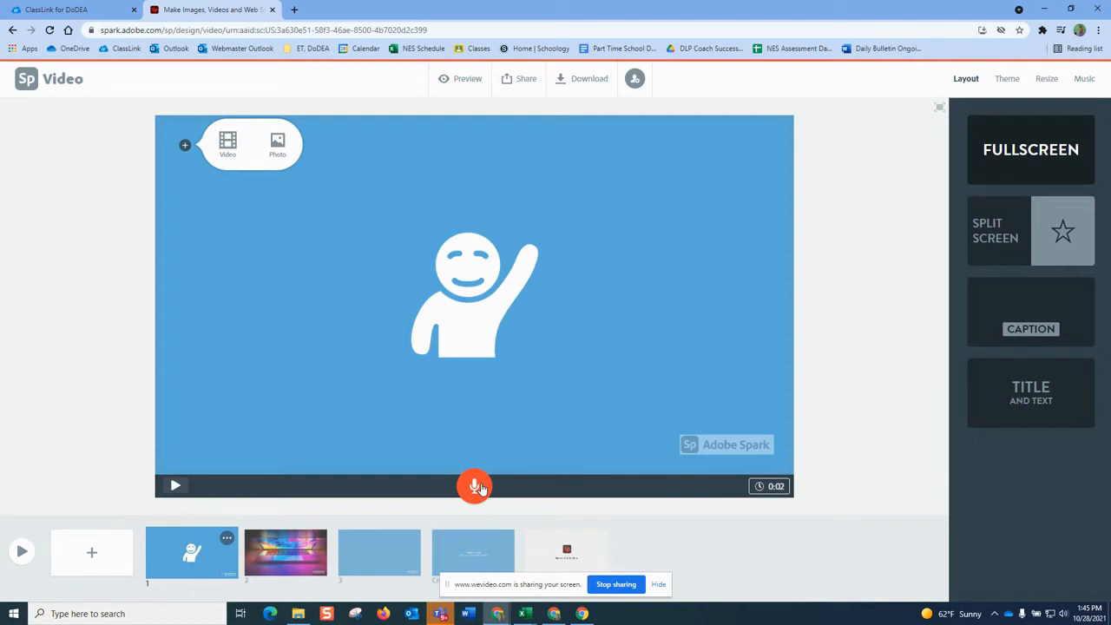
{"action": "left_click", "coordinate": [283, 560]}
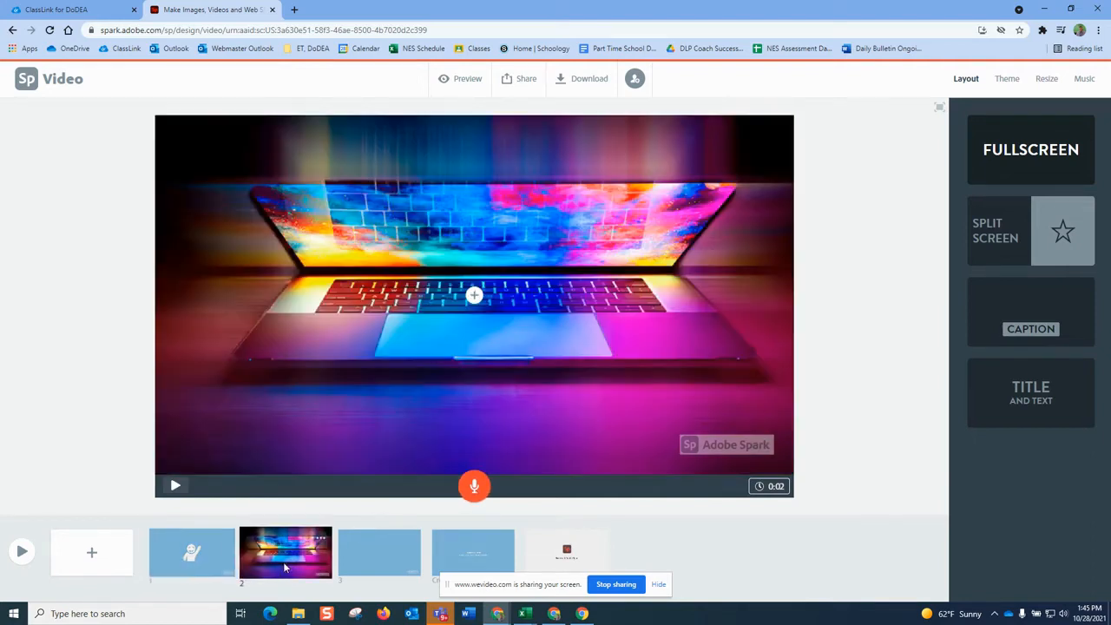
{"action": "left_click", "coordinate": [387, 553]}
{"action": "left_click", "coordinate": [192, 562]}
{"action": "left_click", "coordinate": [285, 555]}
{"action": "left_click", "coordinate": [375, 556]}
{"action": "left_click", "coordinate": [203, 553]}
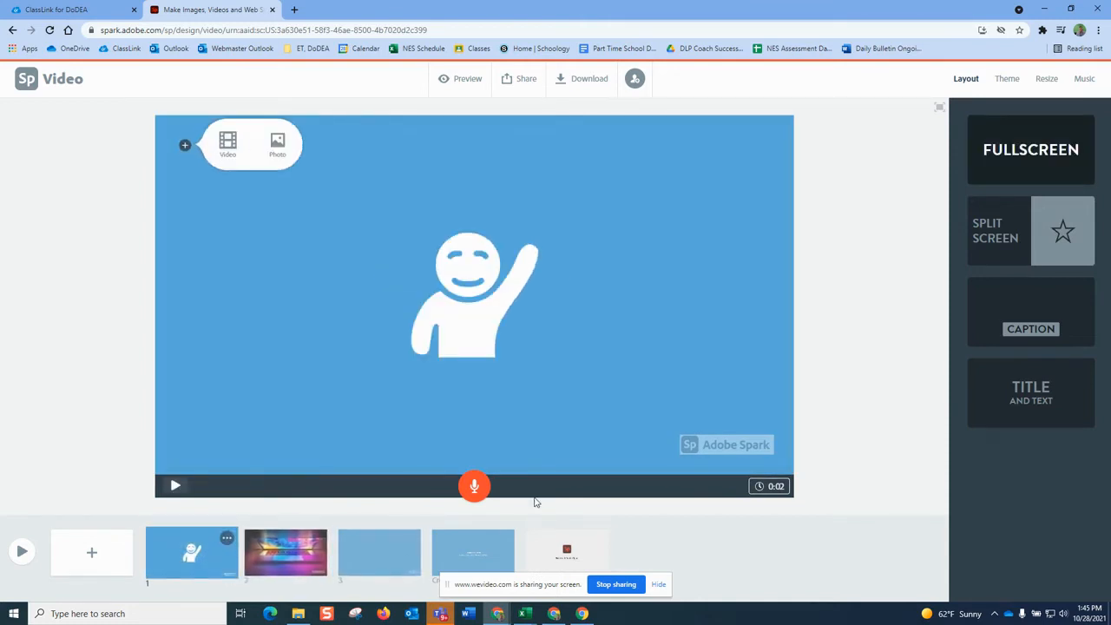
Record a voice narration for the waving-figure slide, play it back, and replace it with a shorter take of about 2 seconds.
{"action": "left_click", "coordinate": [474, 488]}
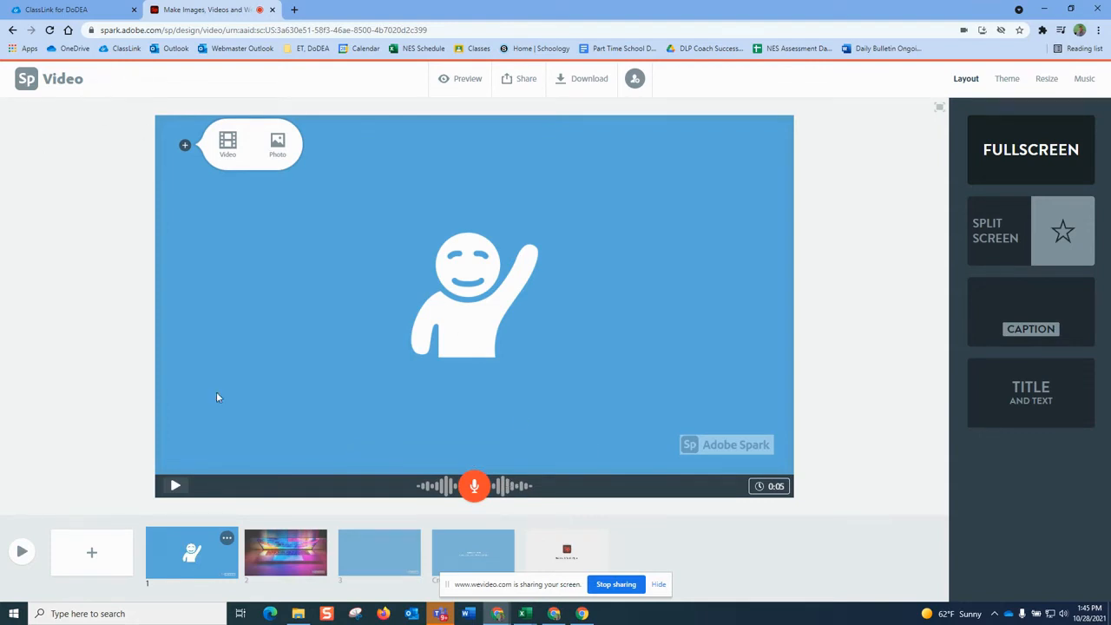
{"action": "left_click", "coordinate": [174, 489]}
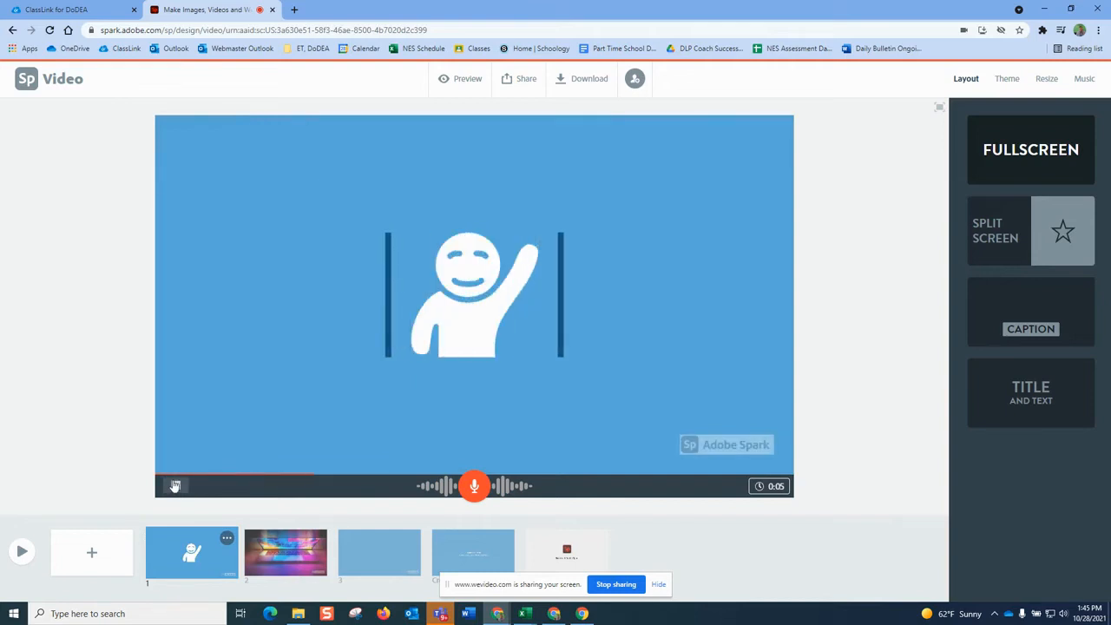
{"action": "left_click", "coordinate": [176, 488]}
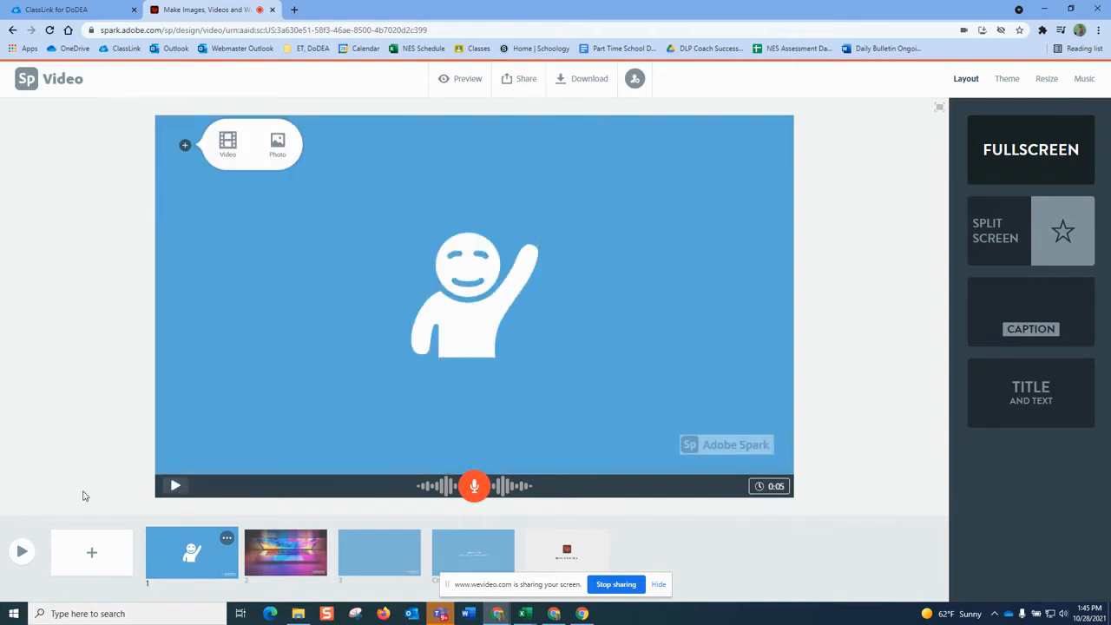
{"action": "left_click", "coordinate": [475, 488]}
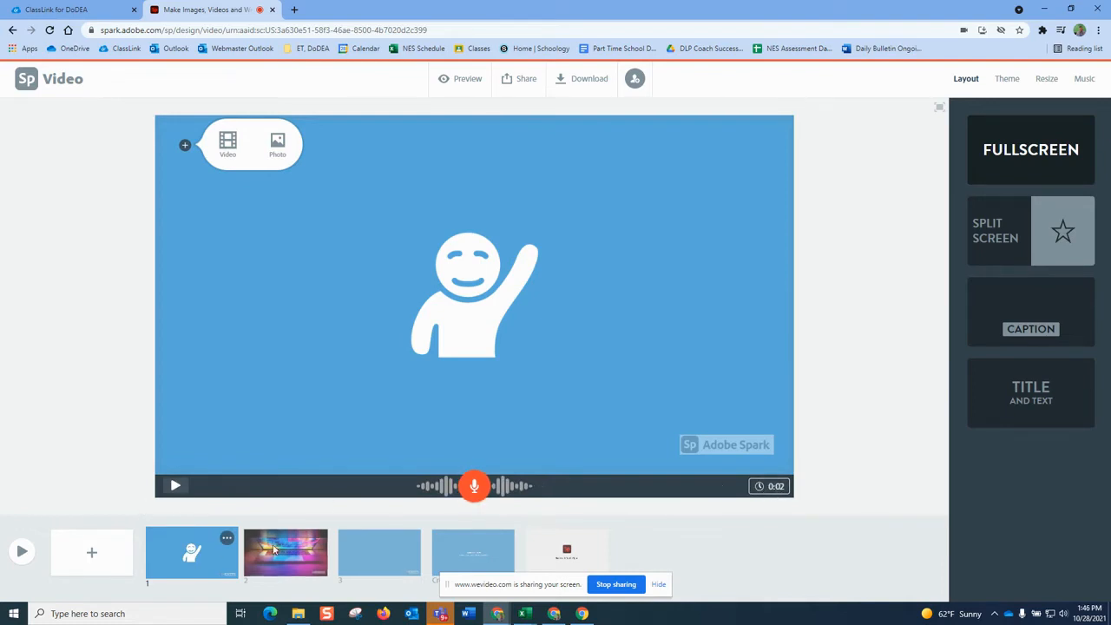
Record a voice narration of about 12 seconds for the laptop photo slide.
{"action": "left_click", "coordinate": [306, 537]}
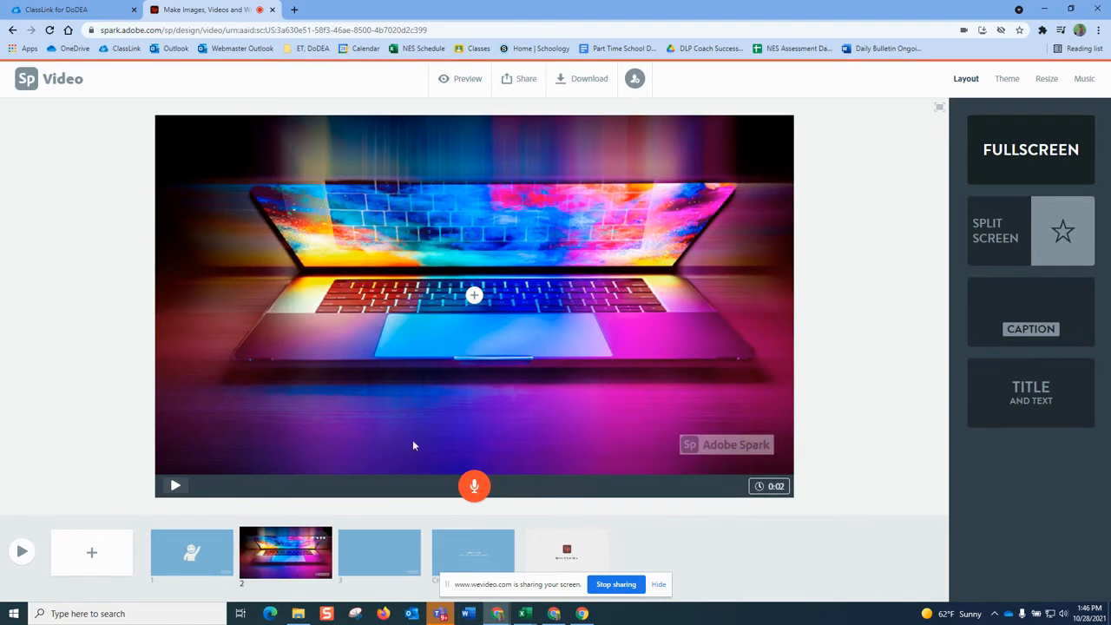
{"action": "left_click", "coordinate": [470, 489]}
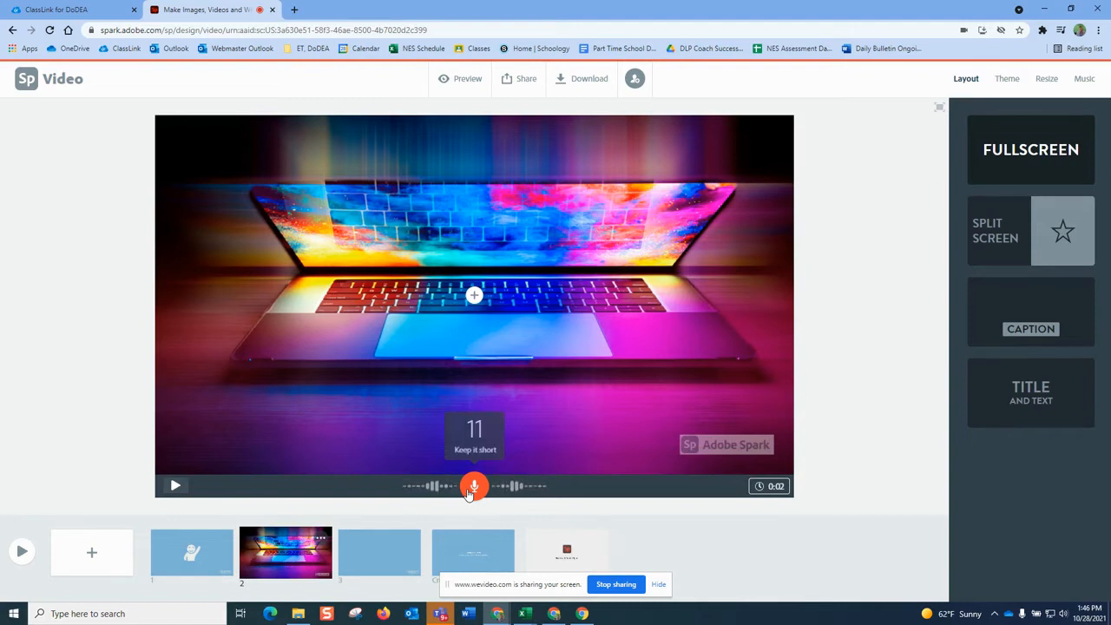
{"action": "left_click", "coordinate": [473, 486]}
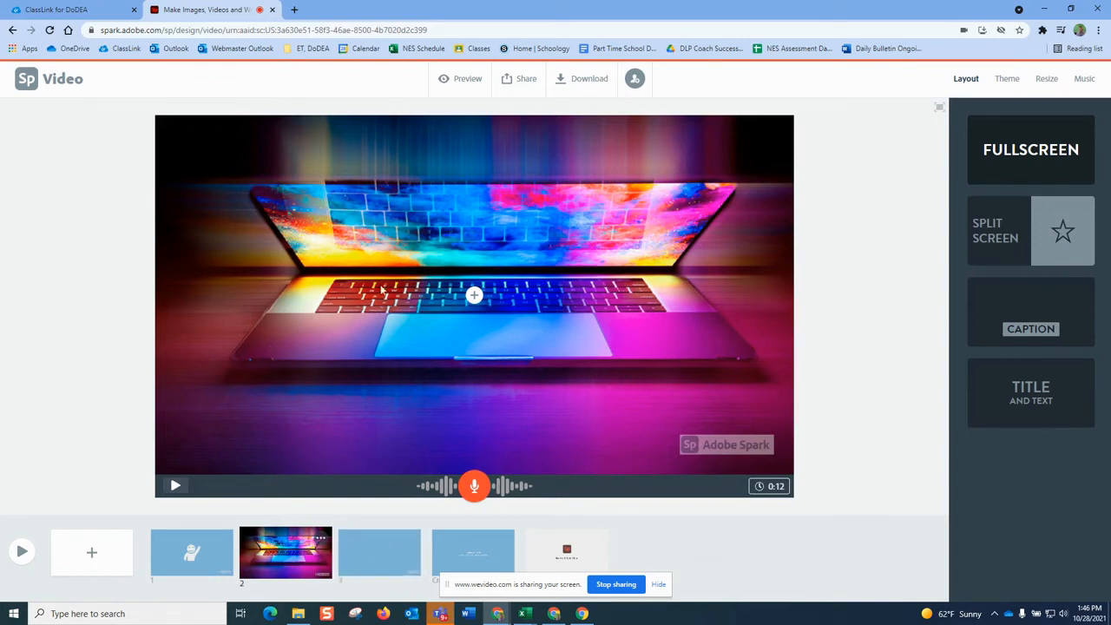
{"action": "left_click", "coordinate": [92, 553]}
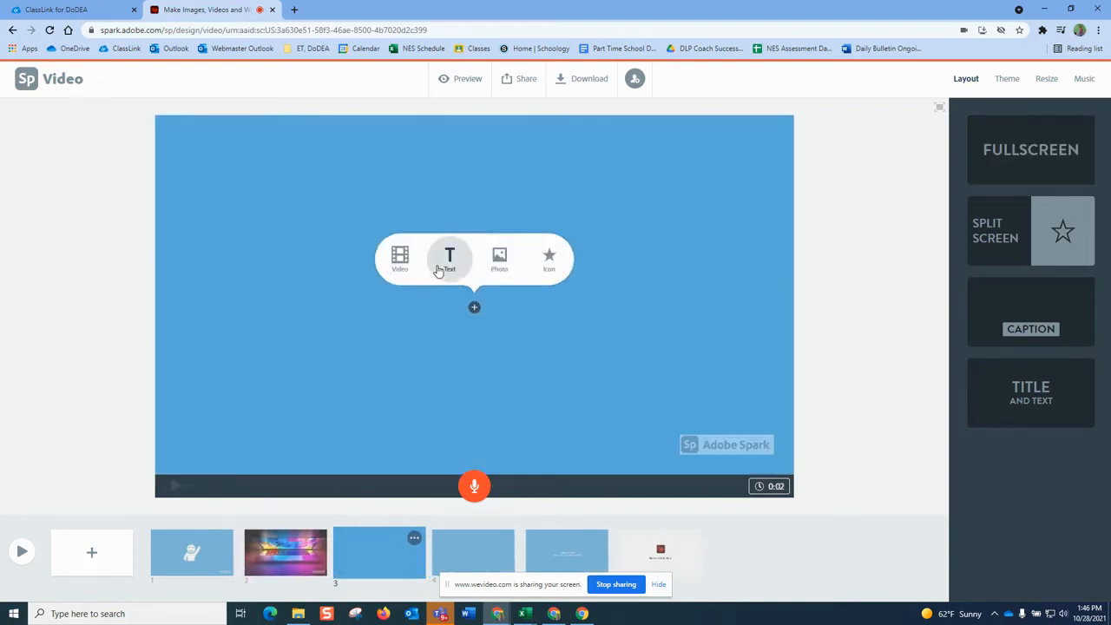
{"action": "left_click", "coordinate": [414, 538]}
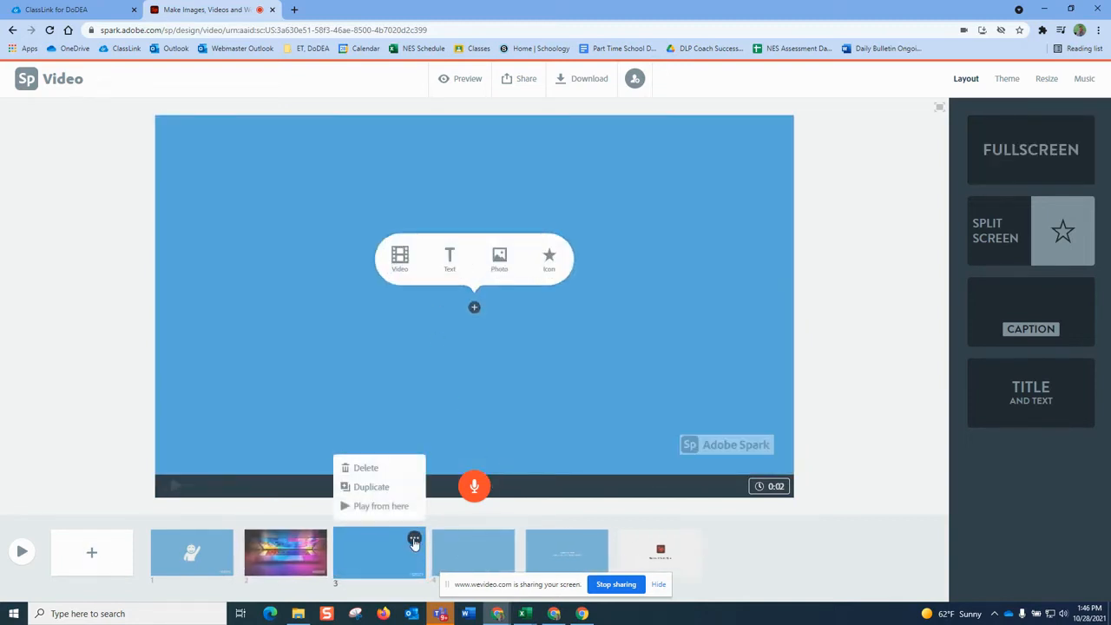
{"action": "left_click", "coordinate": [368, 469]}
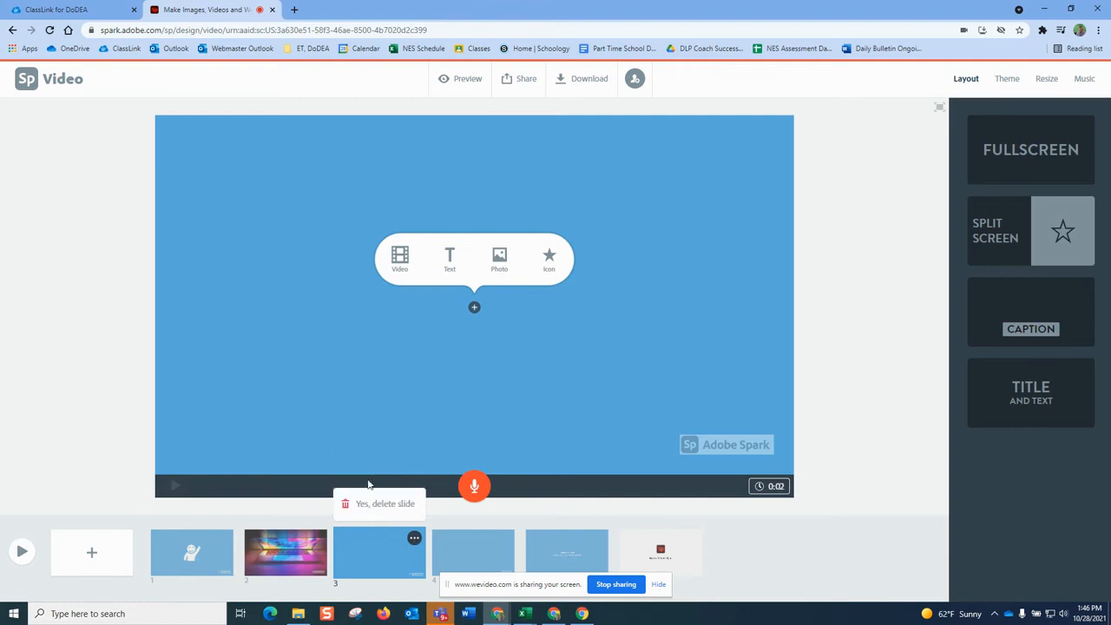
{"action": "left_click", "coordinate": [369, 510]}
Duplicate the laptop photo slide and record a new voice narration of about 2 seconds for the copy.
{"action": "left_click", "coordinate": [286, 552]}
{"action": "left_click", "coordinate": [320, 539]}
{"action": "left_click", "coordinate": [294, 488]}
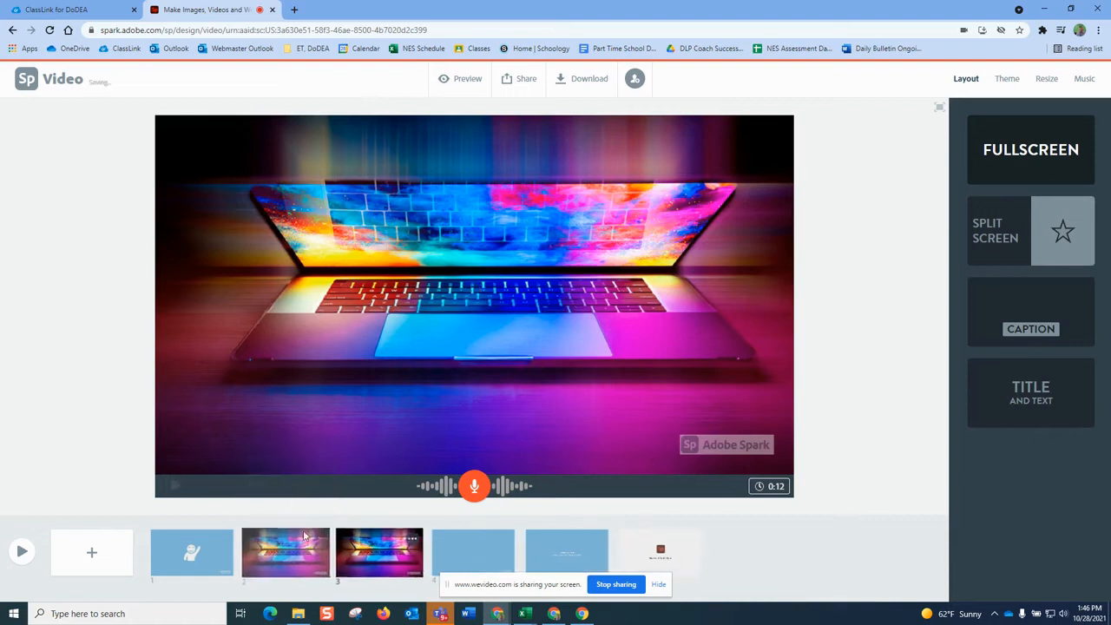
{"action": "left_click", "coordinate": [474, 491]}
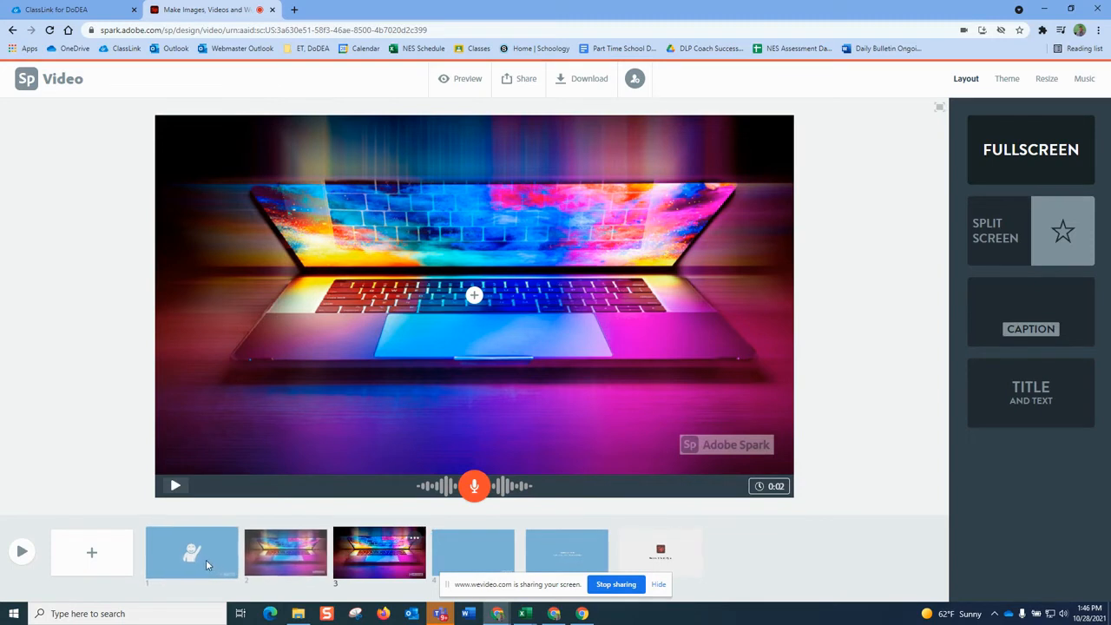
Apply the Noir theme to the video and dismiss the theme color tip.
{"action": "left_click", "coordinate": [1007, 80]}
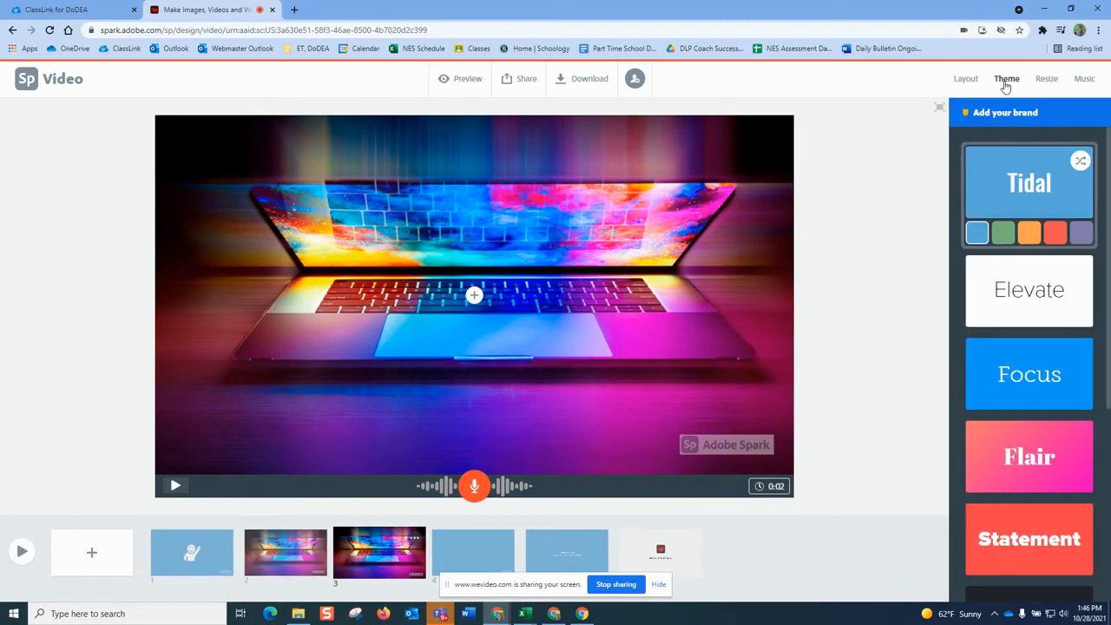
{"action": "scroll", "coordinate": [1007, 387], "scroll_direction": "down", "scroll_amount": 3}
{"action": "left_click", "coordinate": [1023, 386]}
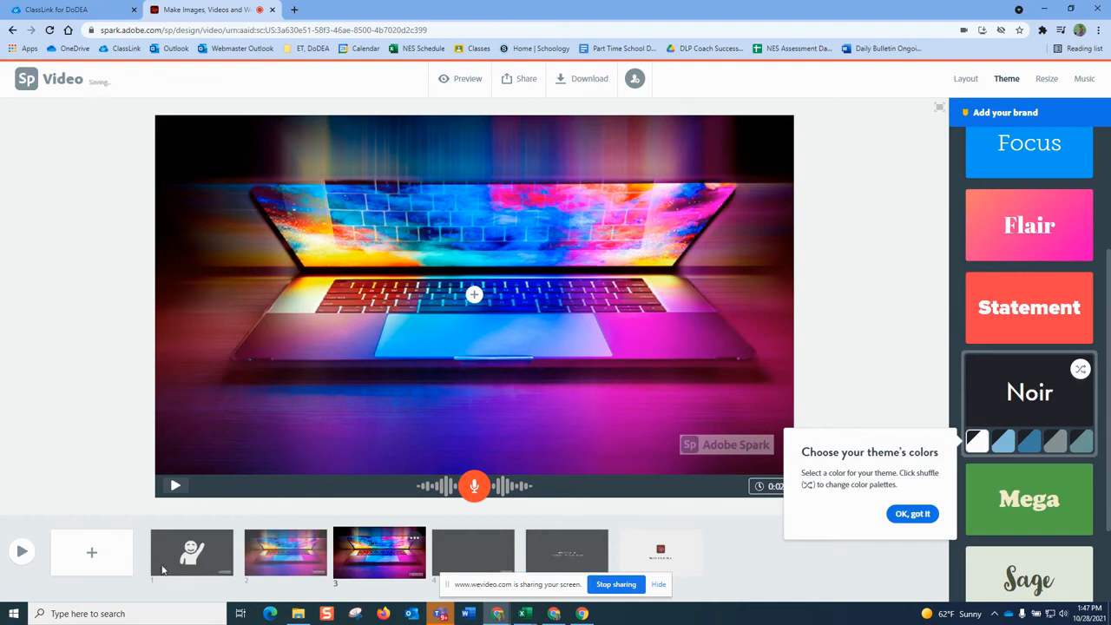
{"action": "left_click", "coordinate": [874, 297]}
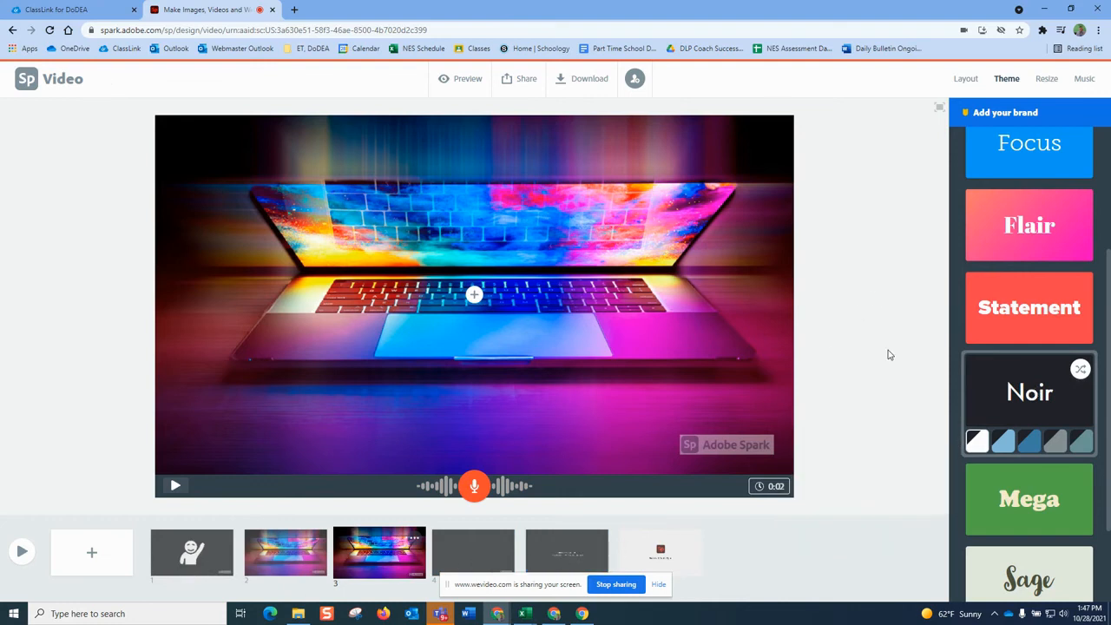
Preview the video from the beginning, close the preview, and choose the dark blue color variant of the Noir theme.
{"action": "left_click", "coordinate": [21, 552]}
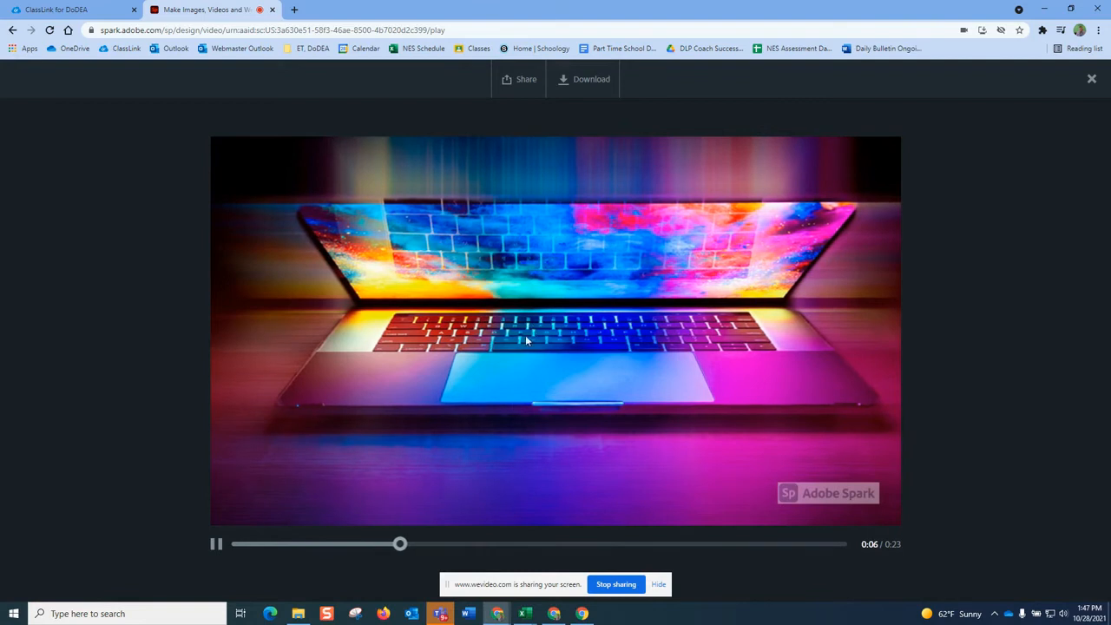
{"action": "left_click", "coordinate": [1092, 79]}
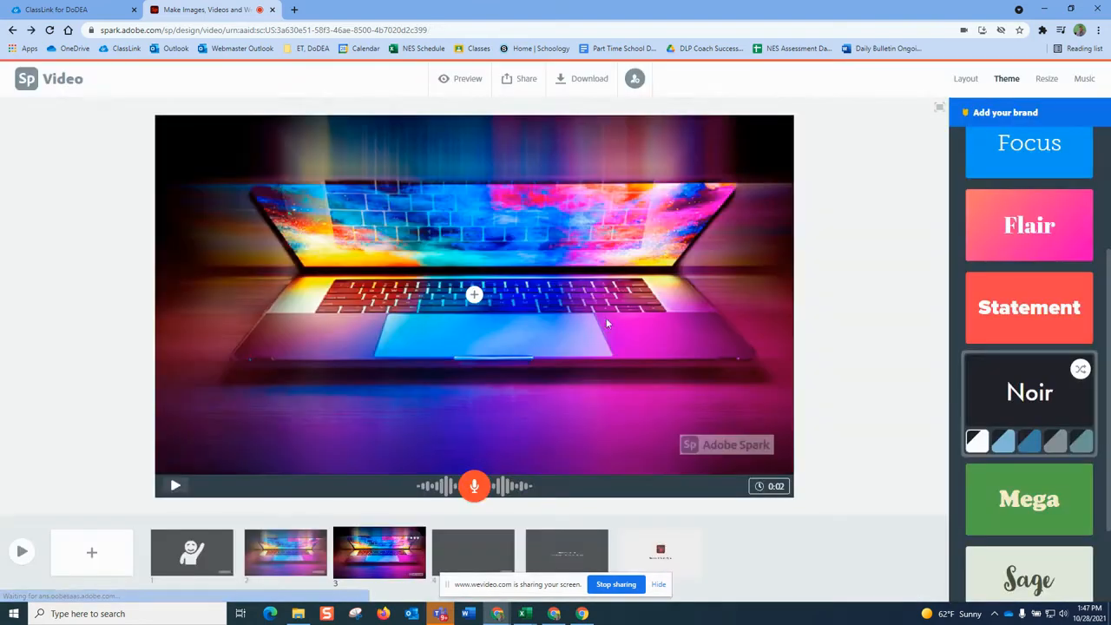
{"action": "left_click", "coordinate": [1028, 444]}
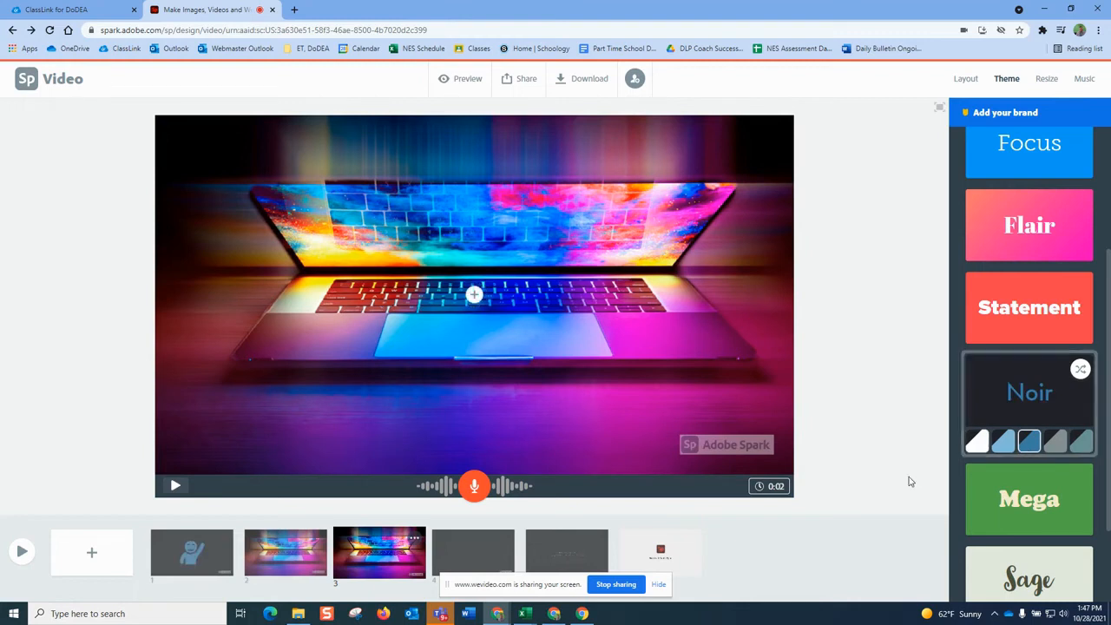
Try the Square format for the video and switch it back to Widescreen.
{"action": "left_click", "coordinate": [1049, 84]}
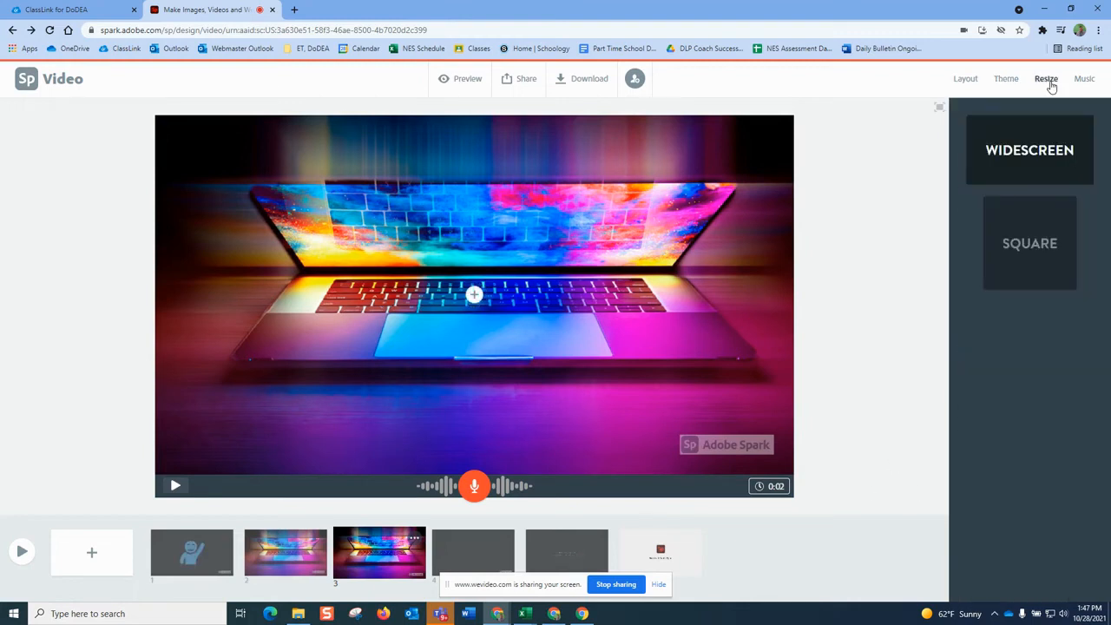
{"action": "left_click", "coordinate": [1024, 252]}
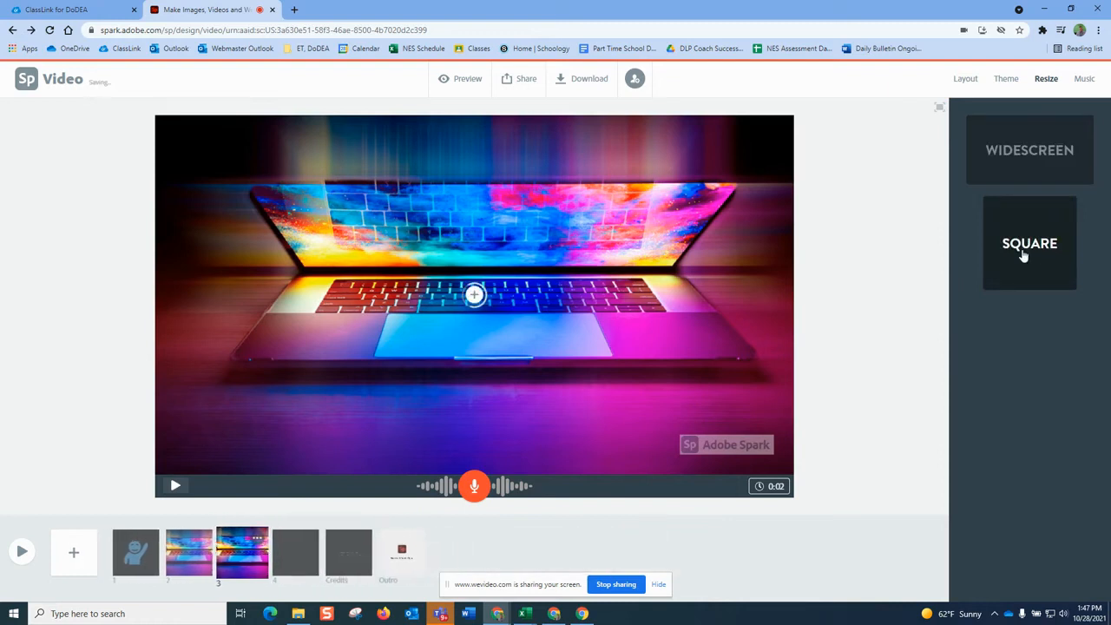
{"action": "left_click", "coordinate": [1035, 161]}
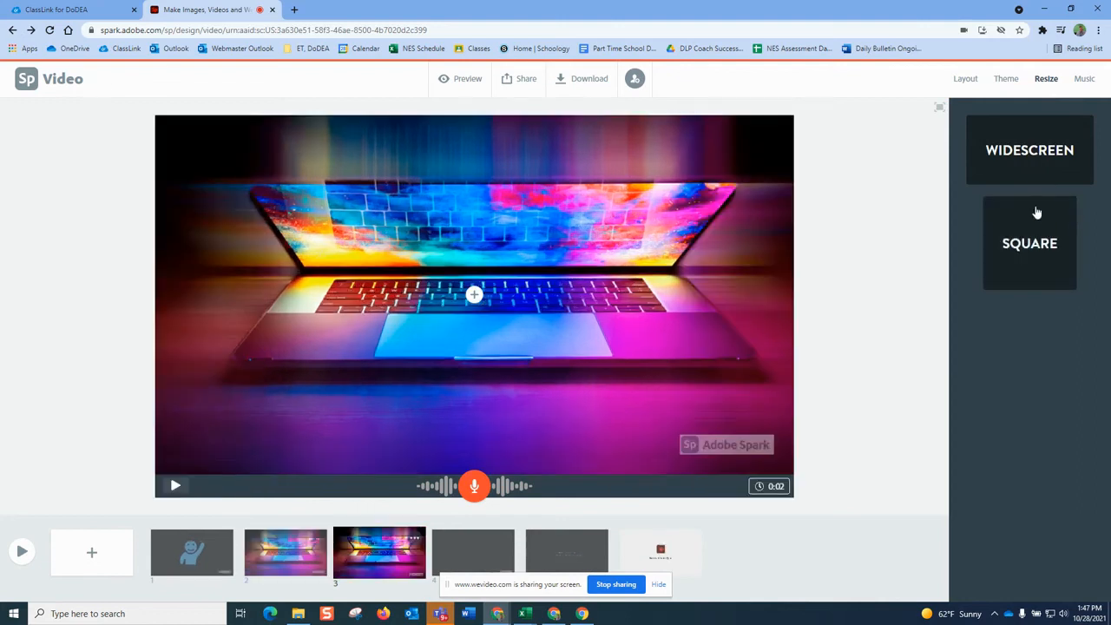
Look through the available background music tracks in the different mood categories.
{"action": "left_click", "coordinate": [1085, 82]}
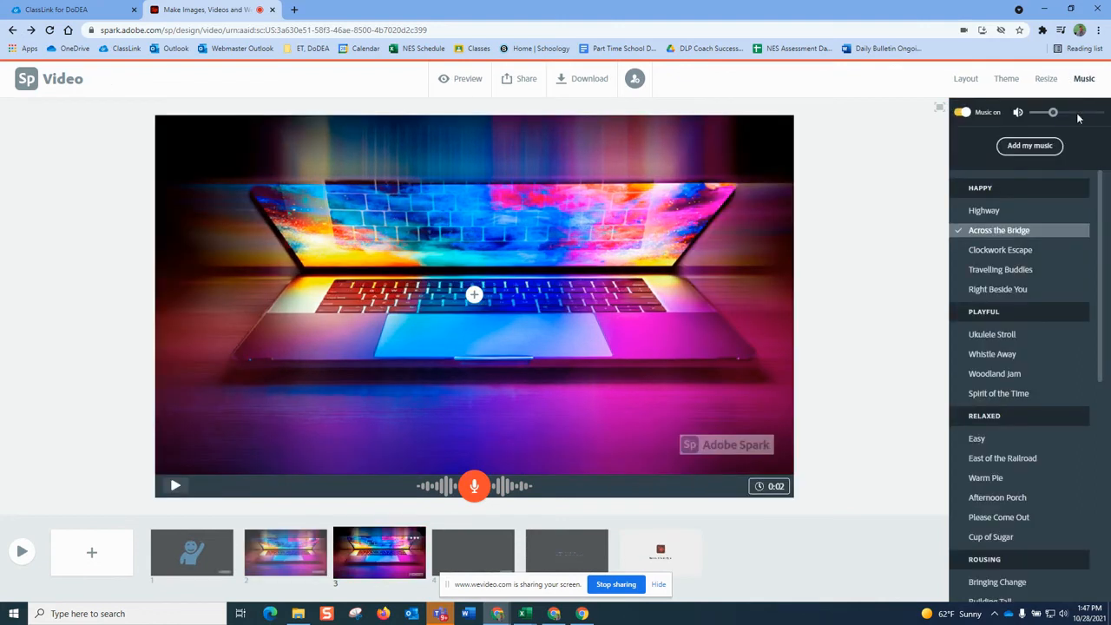
{"action": "scroll", "coordinate": [1038, 297], "scroll_direction": "down", "scroll_amount": 5}
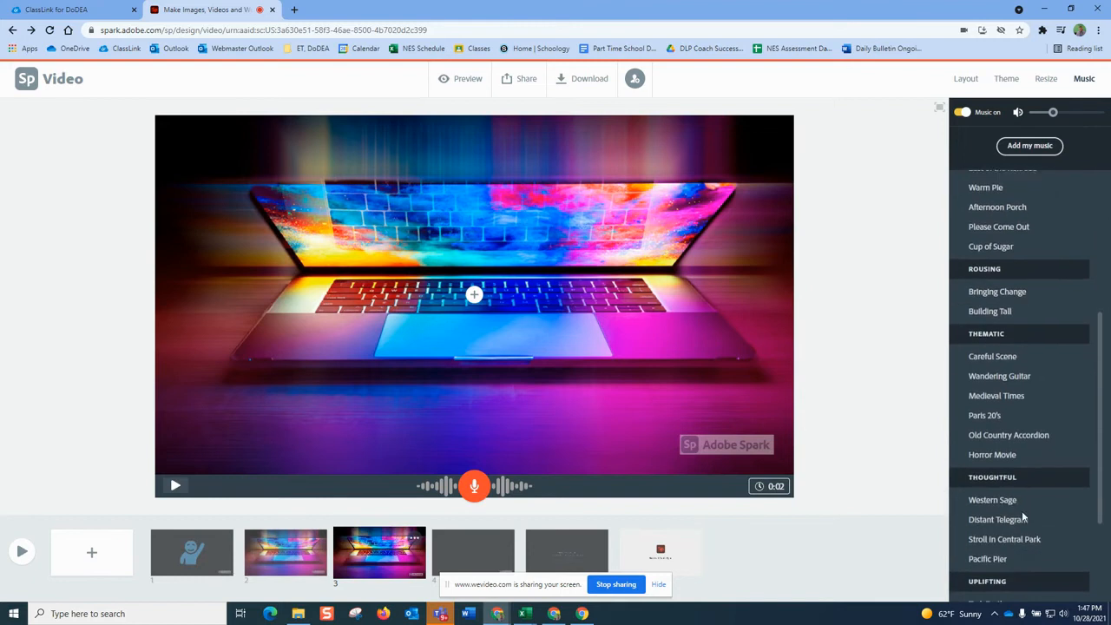
{"action": "scroll", "coordinate": [1027, 549], "scroll_direction": "up", "scroll_amount": 5}
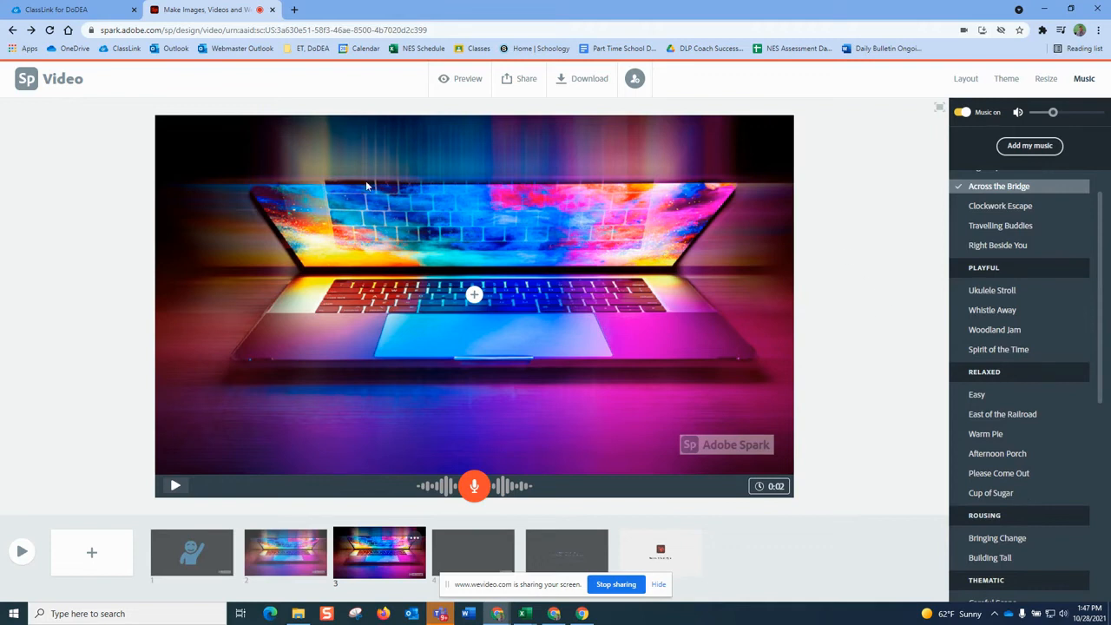
Examine the video's publish settings and the list of categories, and close them without creating a link.
{"action": "left_click", "coordinate": [518, 83]}
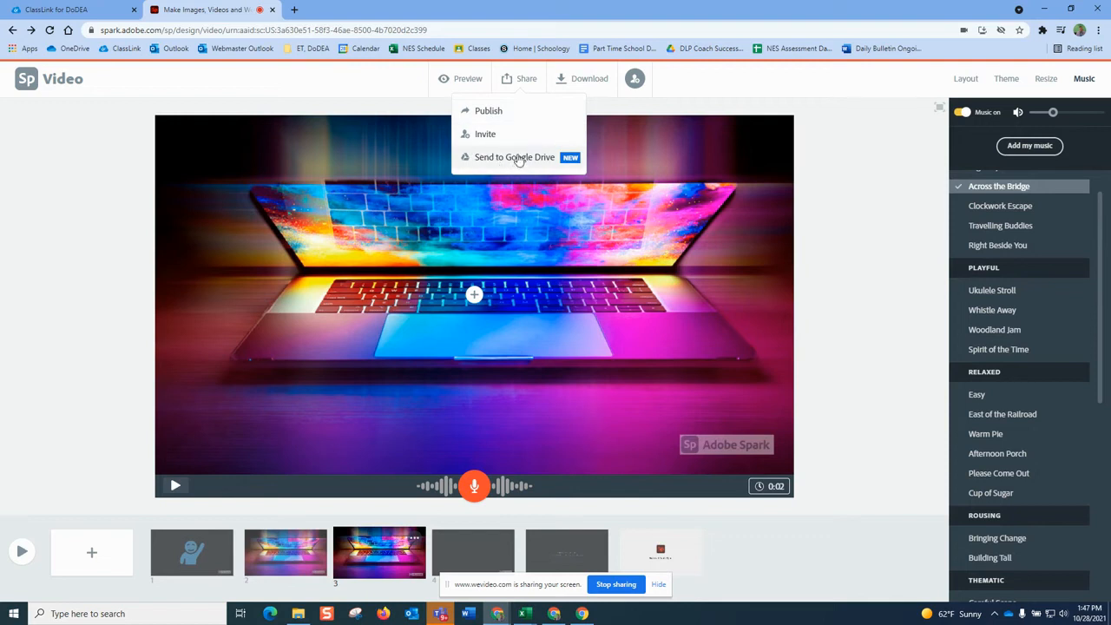
{"action": "left_click", "coordinate": [486, 110]}
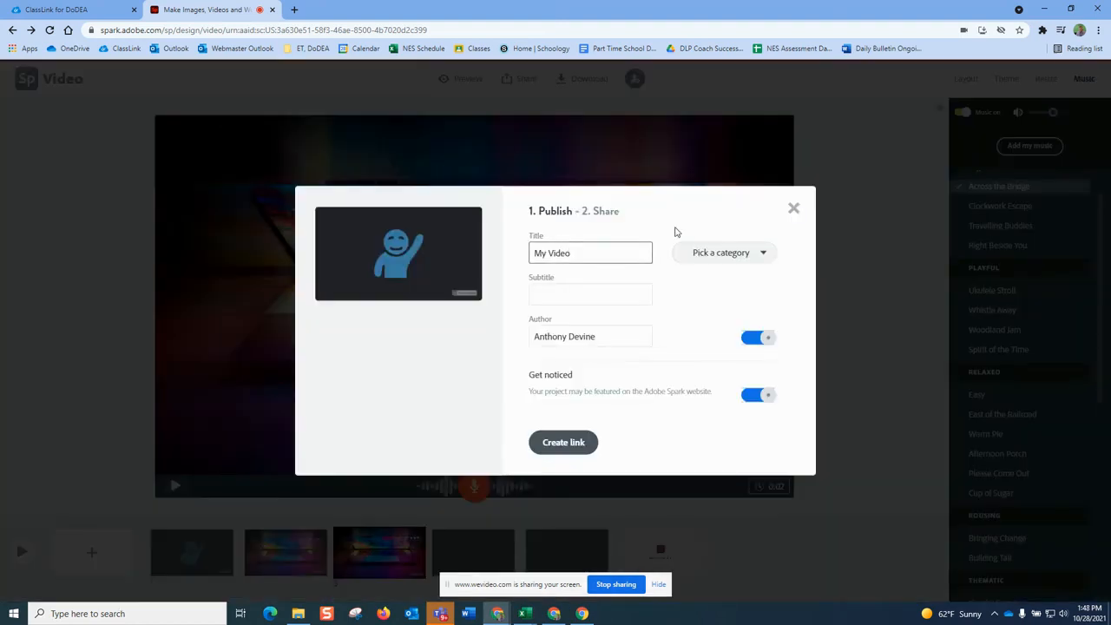
{"action": "triple_click", "coordinate": [593, 249]}
{"action": "left_click", "coordinate": [685, 253]}
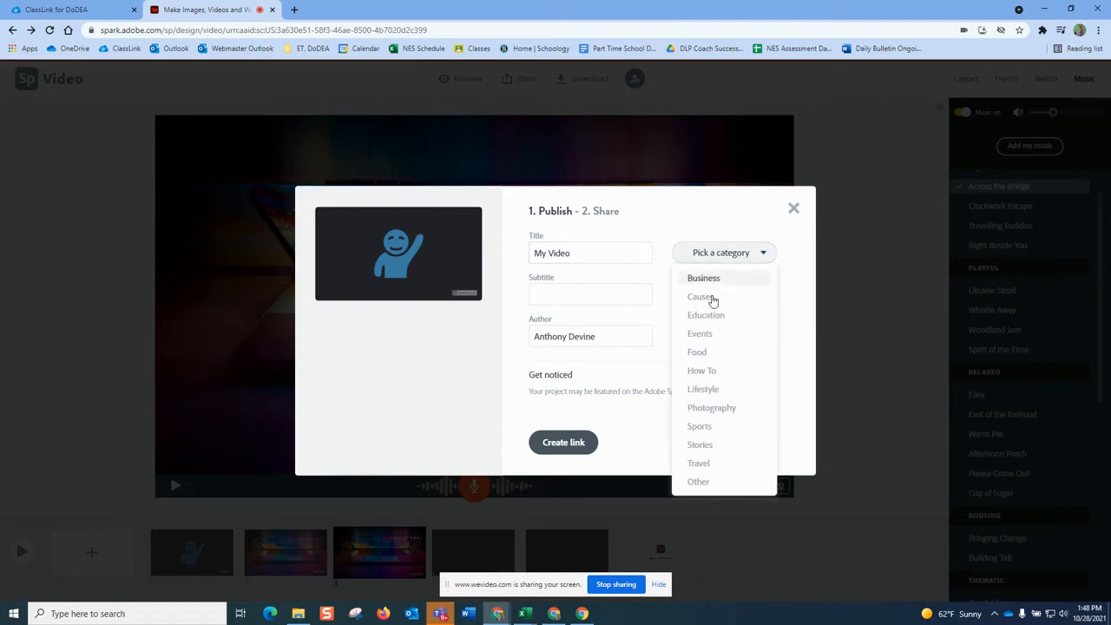
{"action": "left_click", "coordinate": [501, 437]}
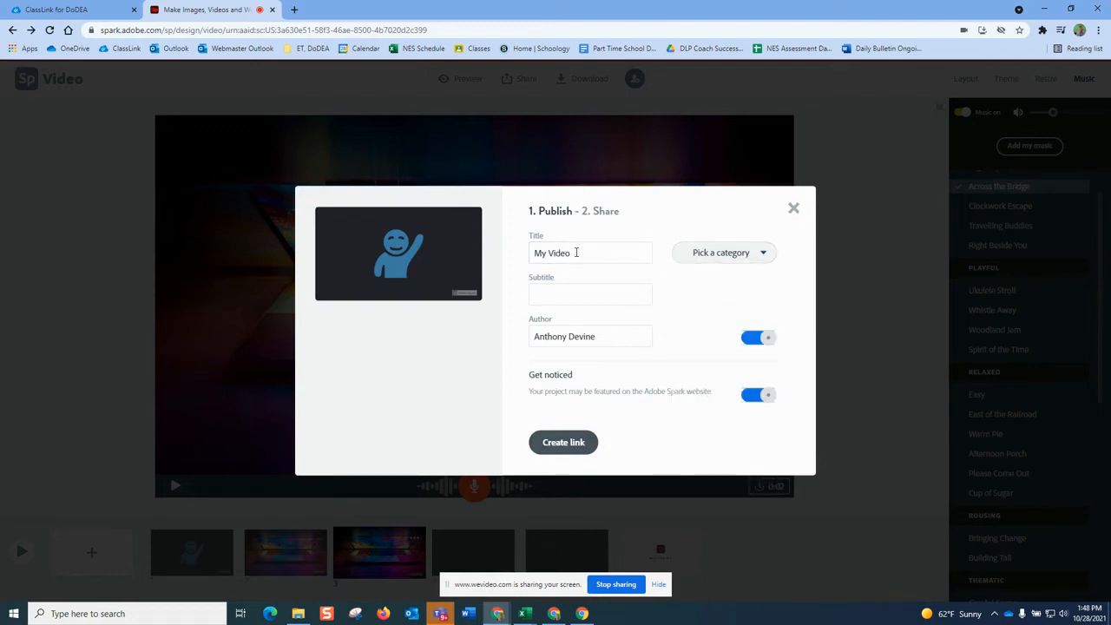
{"action": "left_click", "coordinate": [793, 209]}
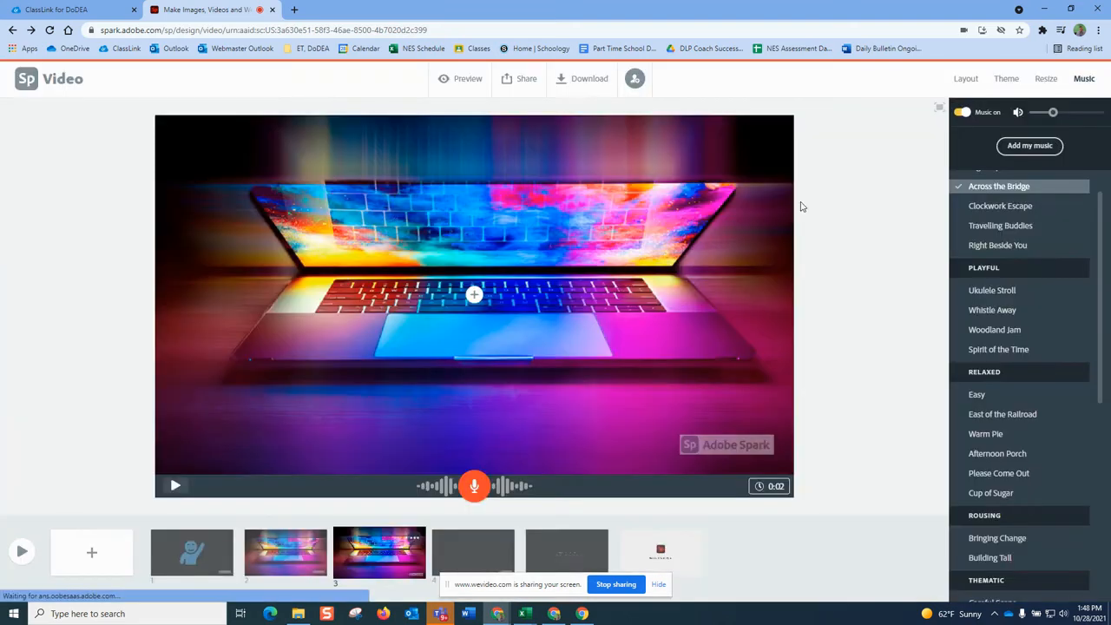
Start downloading the video and cancel saving the file.
{"action": "left_click", "coordinate": [586, 83]}
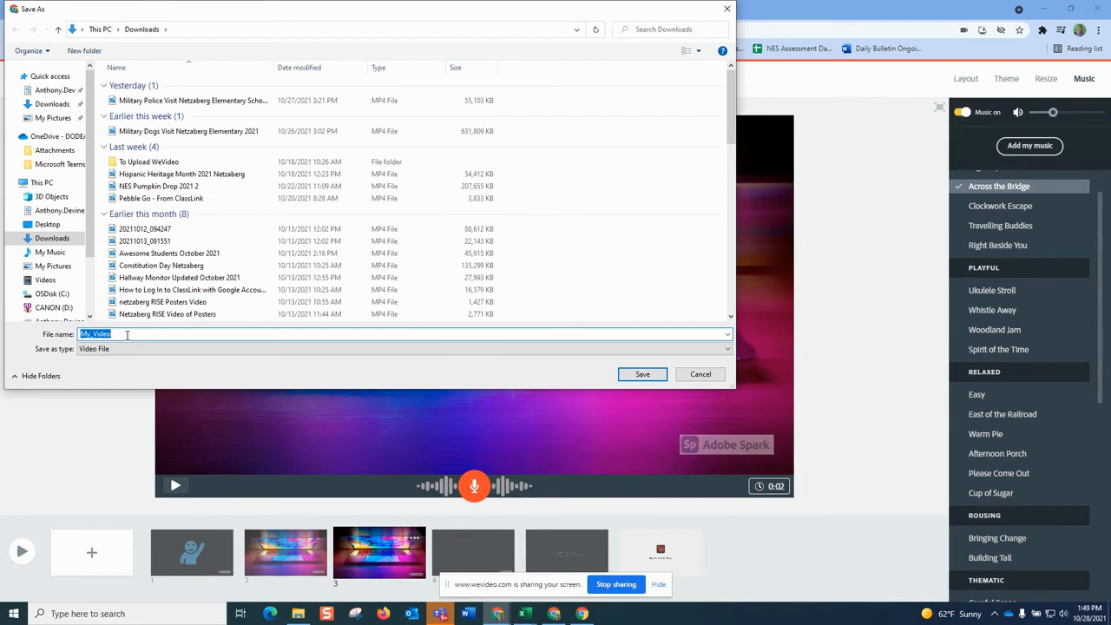
{"action": "left_click", "coordinate": [701, 374]}
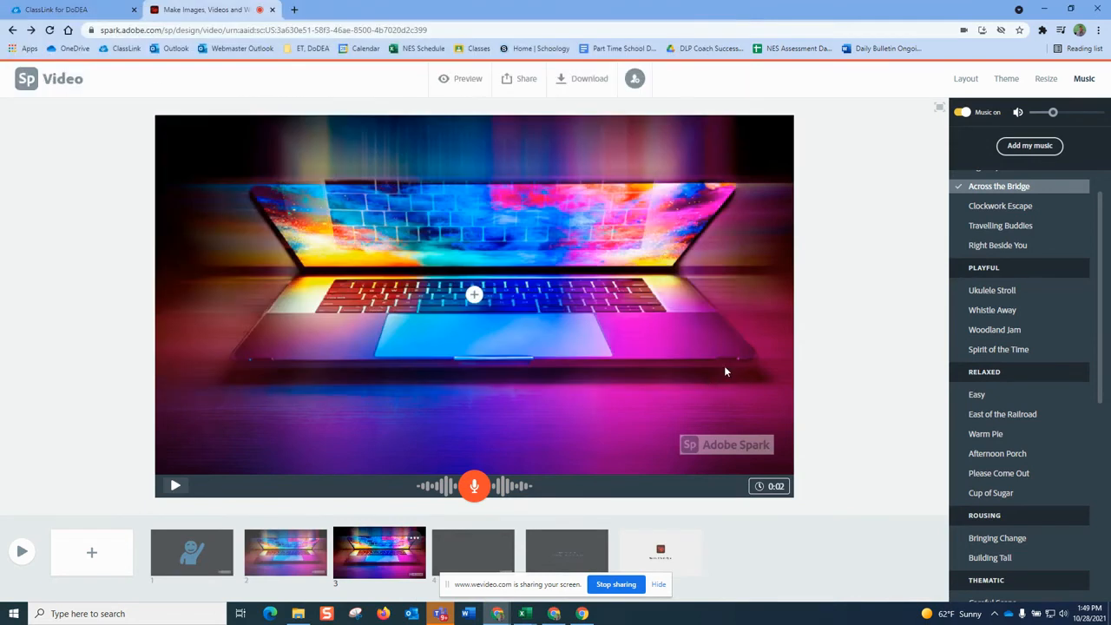
Publish the video in the Education category with Get noticed turned off, and create its shareable link.
{"action": "left_click", "coordinate": [524, 81]}
{"action": "left_click", "coordinate": [484, 111]}
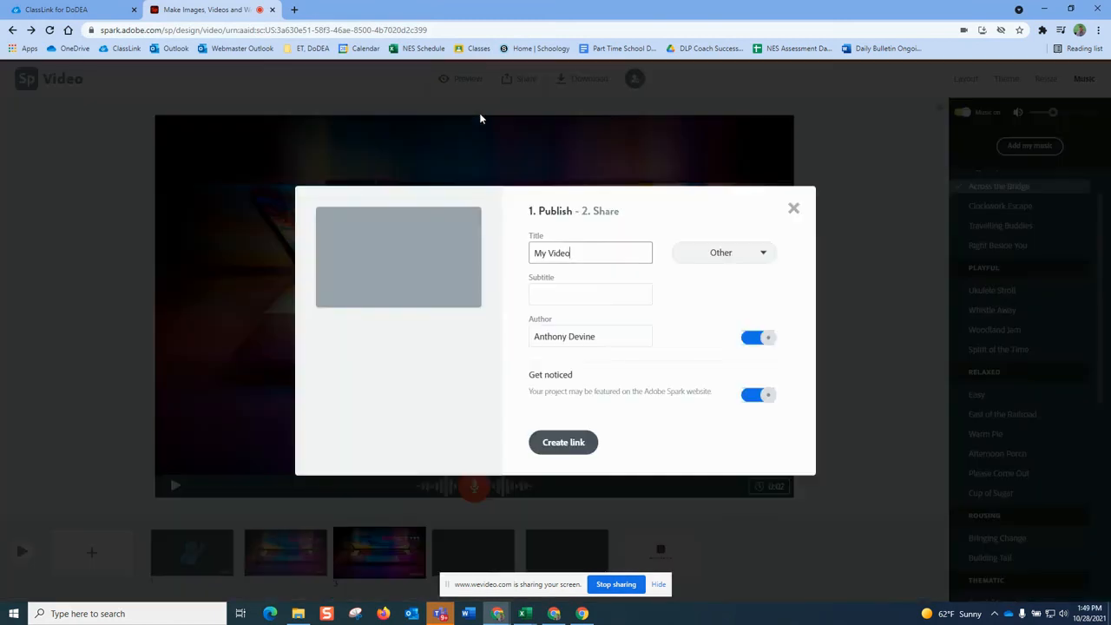
{"action": "left_click", "coordinate": [718, 257]}
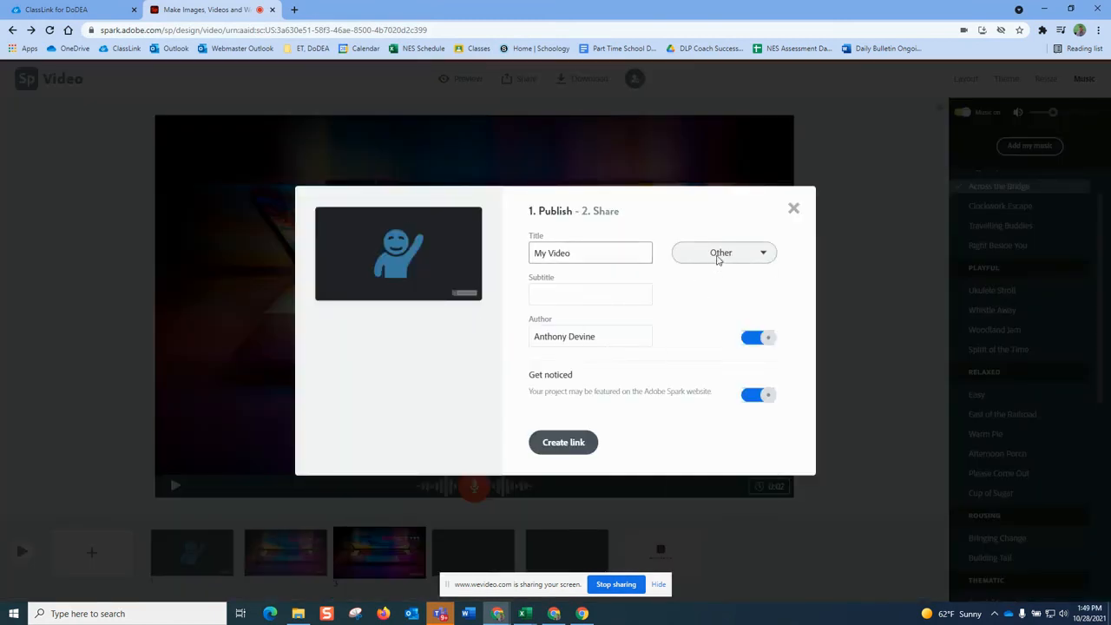
{"action": "left_click", "coordinate": [714, 316]}
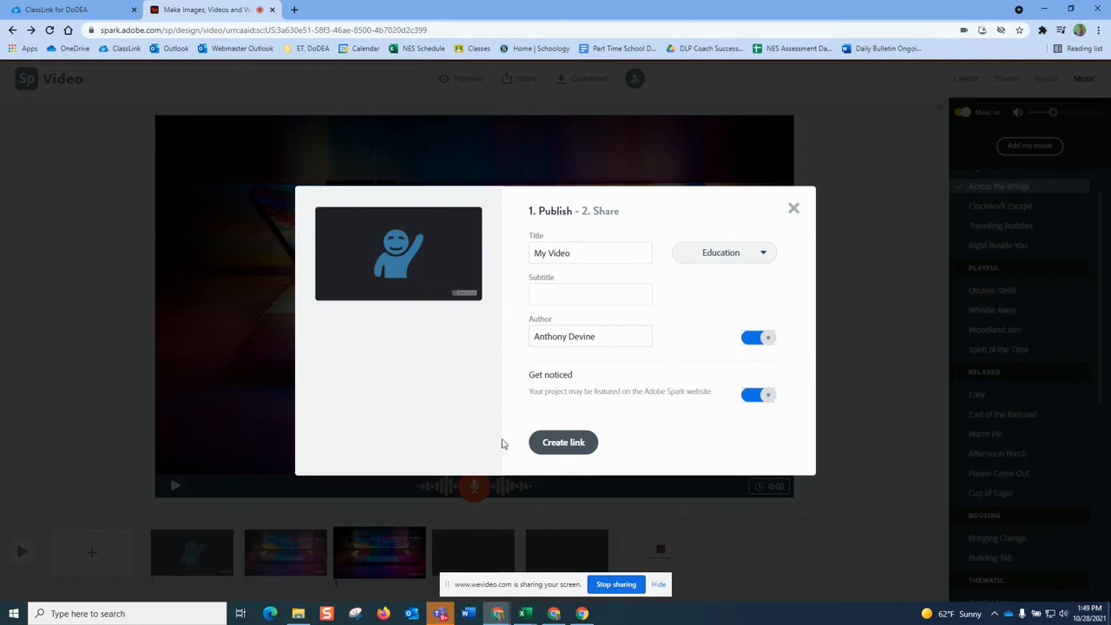
{"action": "left_click", "coordinate": [755, 396]}
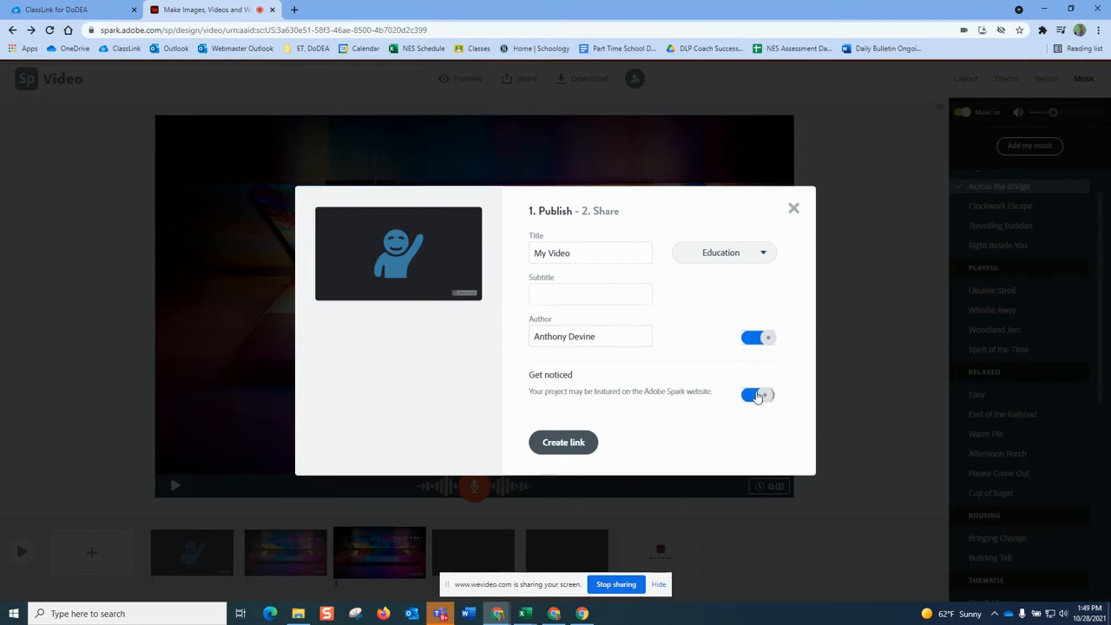
{"action": "left_click", "coordinate": [755, 342]}
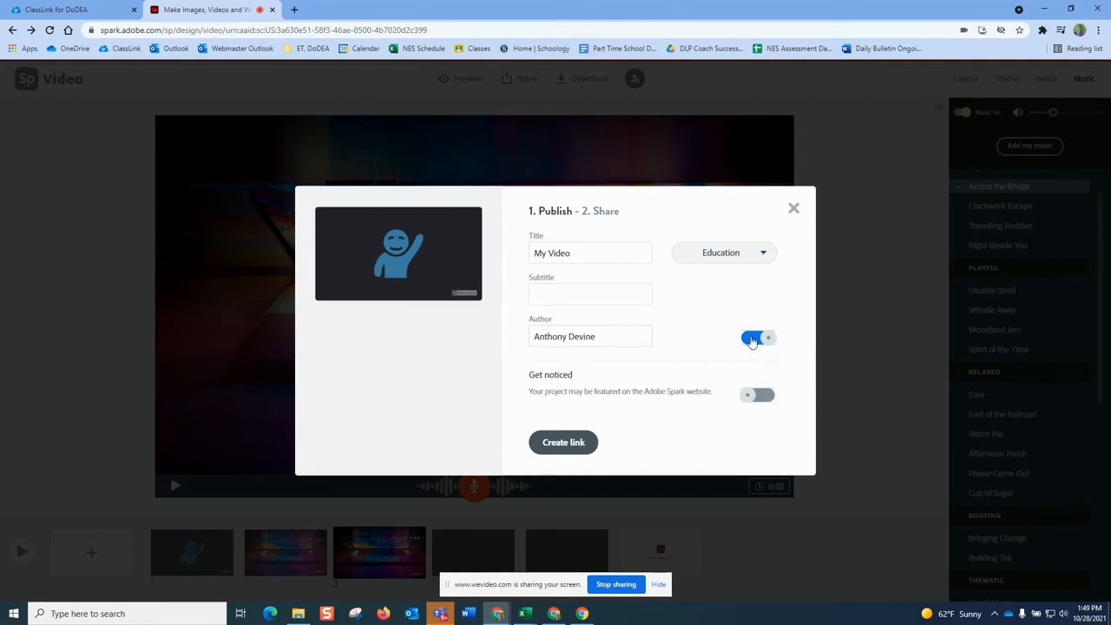
{"action": "left_click", "coordinate": [573, 432]}
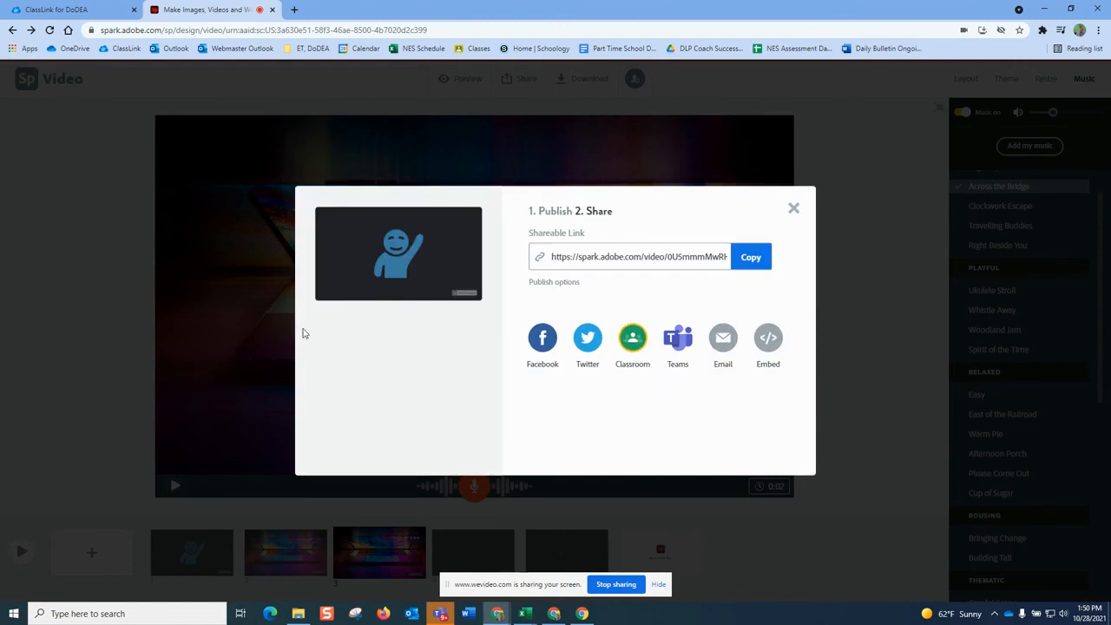
Copy the shareable link, open it in a new browser tab to check the published page, and return to the video editor.
{"action": "left_click", "coordinate": [752, 260]}
{"action": "left_click", "coordinate": [294, 10]}
{"action": "left_click", "coordinate": [239, 30]}
{"action": "key", "text": "ctrl+v"}
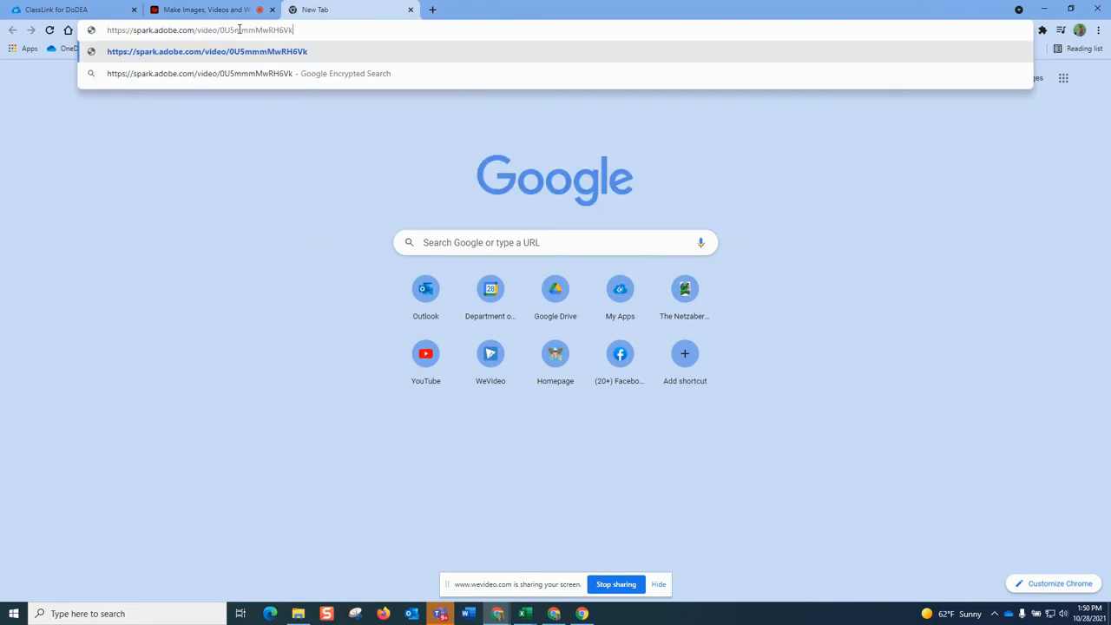
{"action": "key", "text": "Return"}
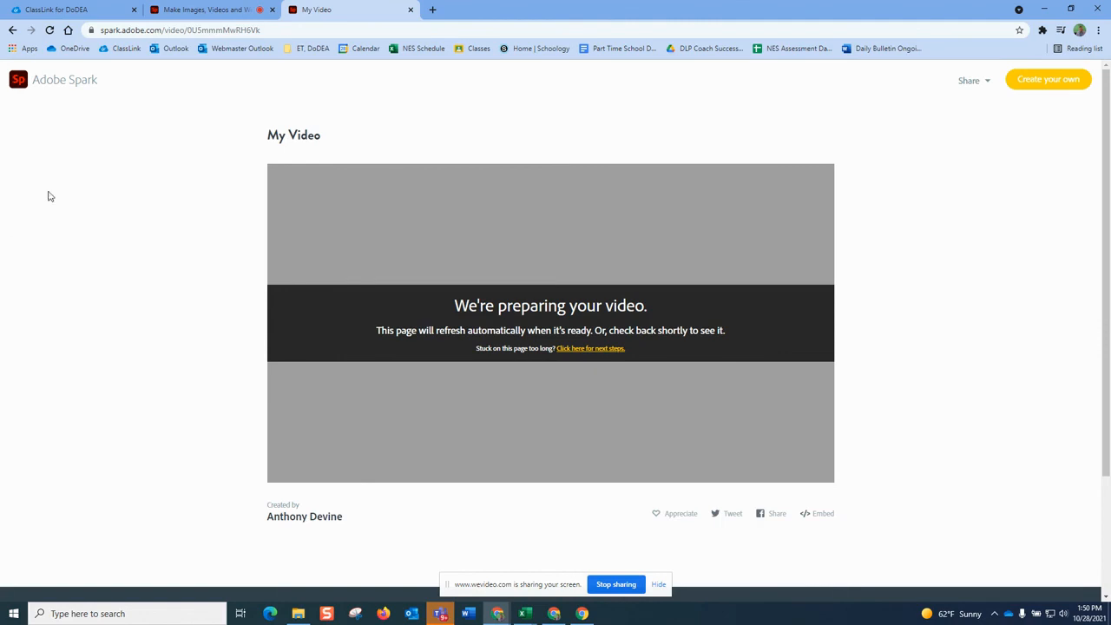
{"action": "left_click", "coordinate": [204, 9]}
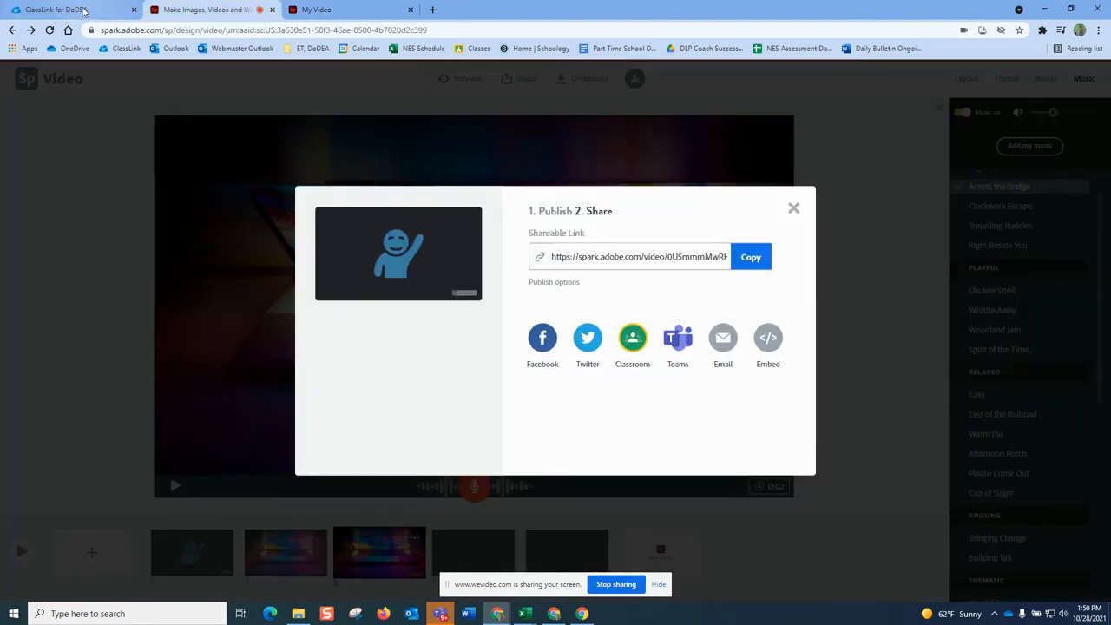